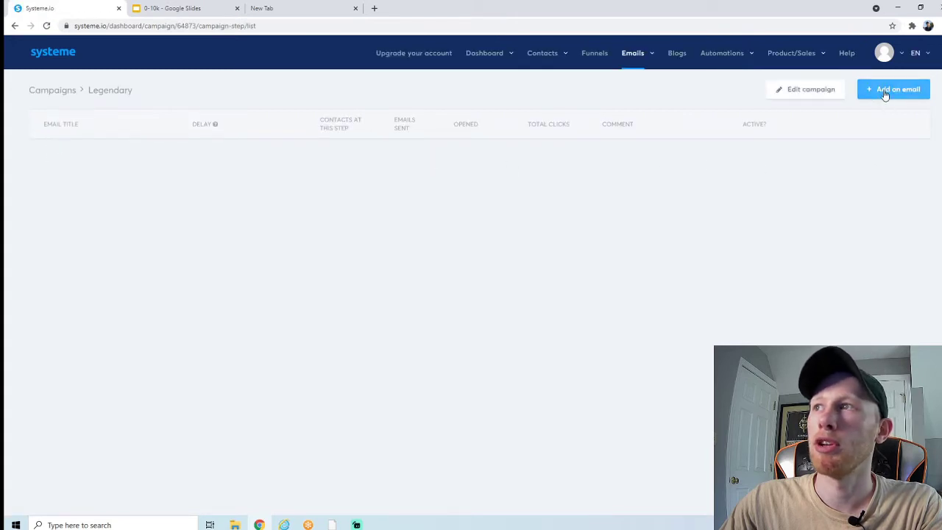
Step: Start a new campaign email with the subject 'Let Me Introduce Myself...'
{"action": "left_click", "coordinate": [897, 95]}
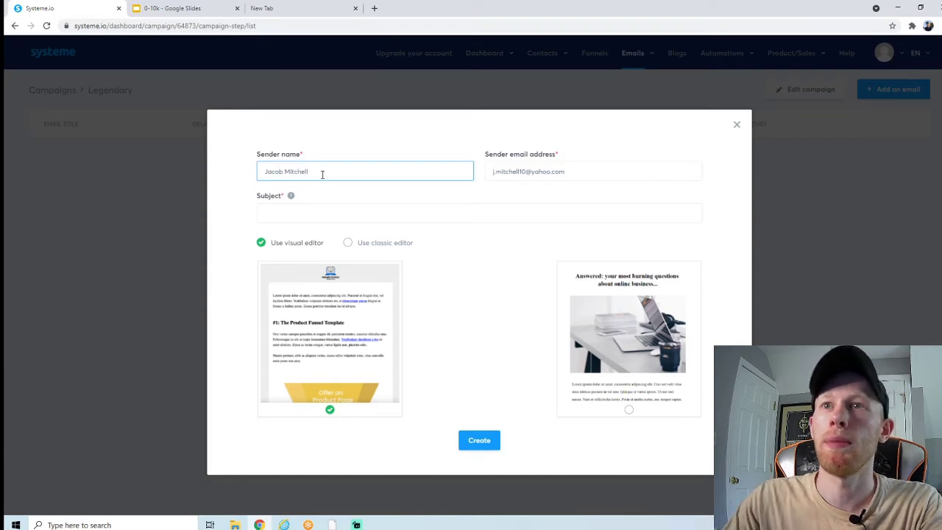
{"action": "left_click", "coordinate": [321, 209]}
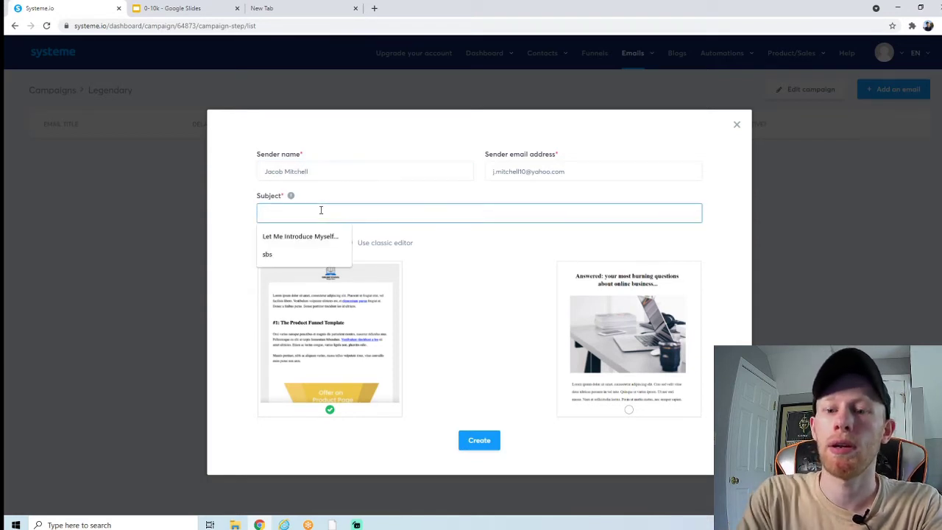
{"action": "left_click", "coordinate": [318, 237]}
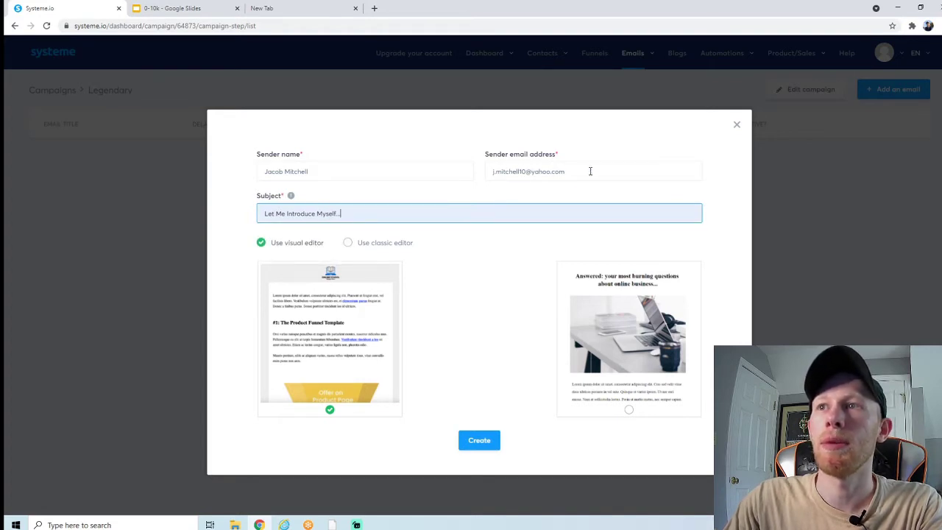
Step: Replace the rejected Yahoo sender address with a domain email address
{"action": "left_click", "coordinate": [526, 170]}
{"action": "left_click_drag", "start_coordinate": [530, 170], "coordinate": [578, 170]}
{"action": "left_click", "coordinate": [532, 171]}
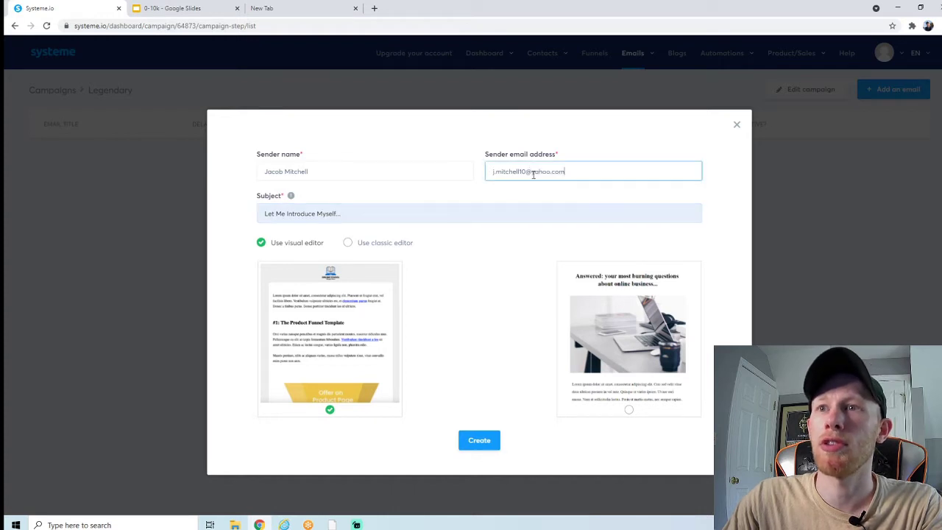
{"action": "left_click", "coordinate": [479, 440]}
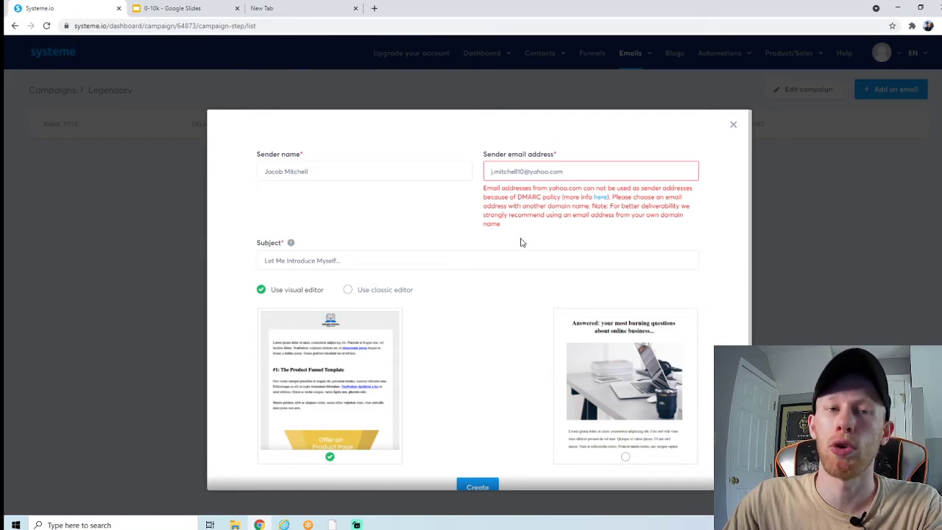
{"action": "left_click", "coordinate": [577, 171]}
{"action": "key", "text": "ctrl+a"}
{"action": "key", "text": "ctrl+v"}
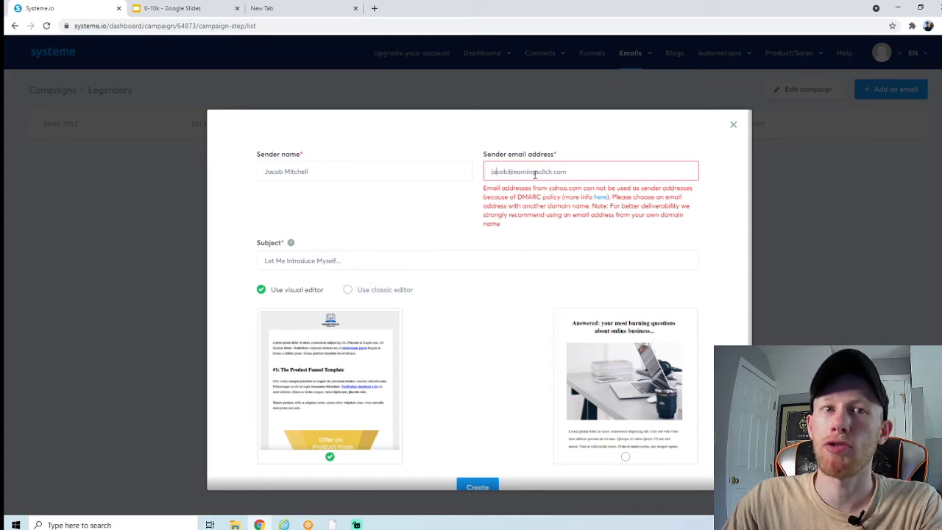
{"action": "left_click_drag", "start_coordinate": [519, 171], "coordinate": [571, 170]}
{"action": "left_click", "coordinate": [566, 171]}
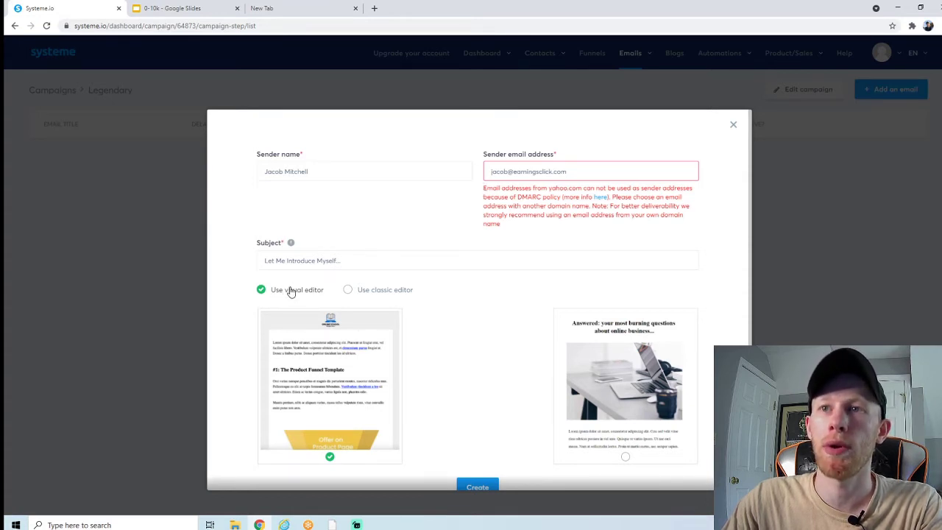
Step: Choose the classic editor, create the email, and put the caret in its empty body
{"action": "left_click", "coordinate": [353, 290]}
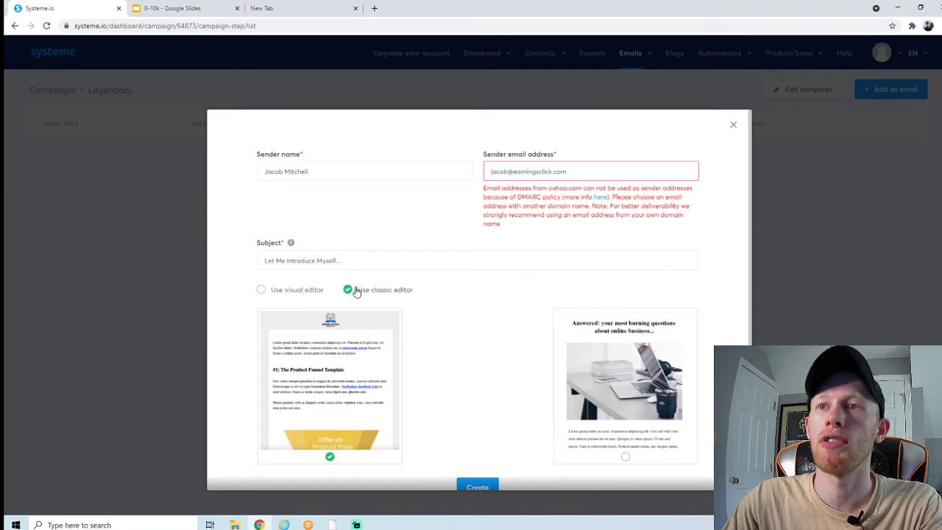
{"action": "scroll", "coordinate": [492, 293], "scroll_direction": "down", "scroll_amount": 1}
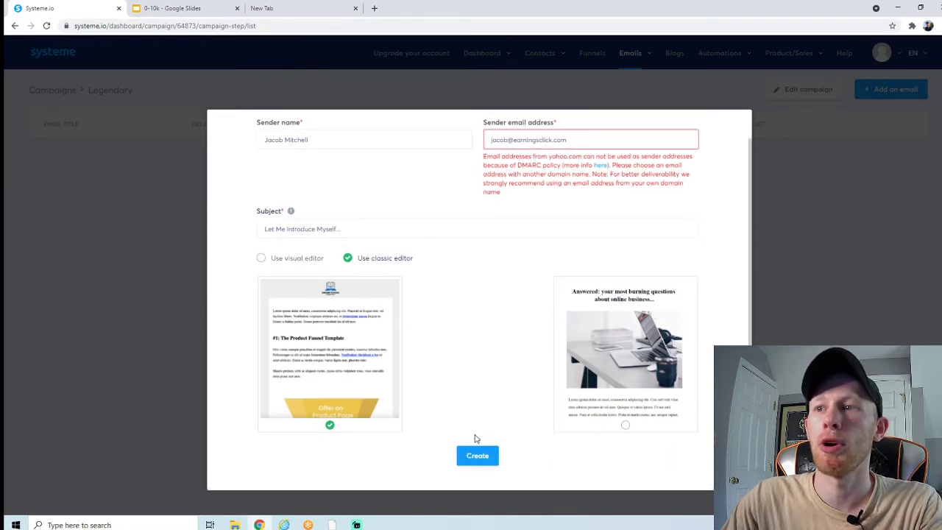
{"action": "left_click", "coordinate": [479, 454]}
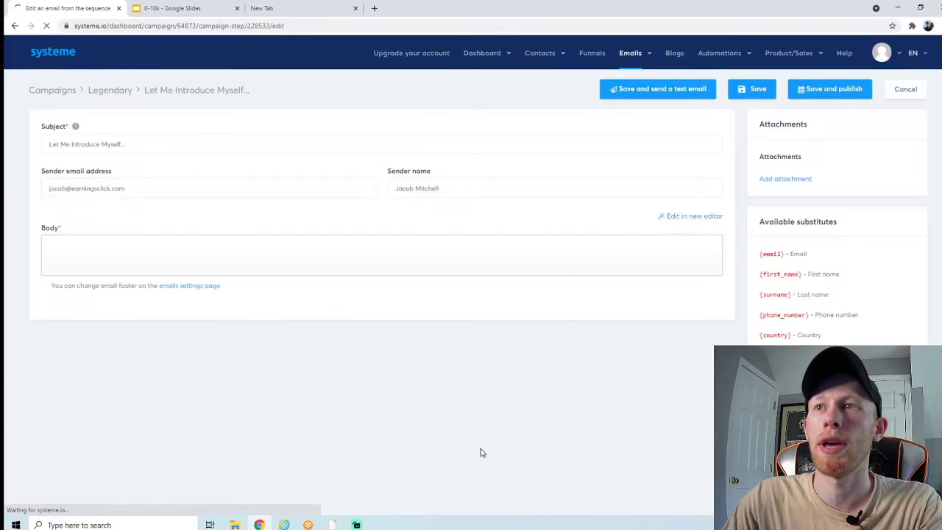
{"action": "scroll", "coordinate": [283, 199], "scroll_direction": "down", "scroll_amount": 1}
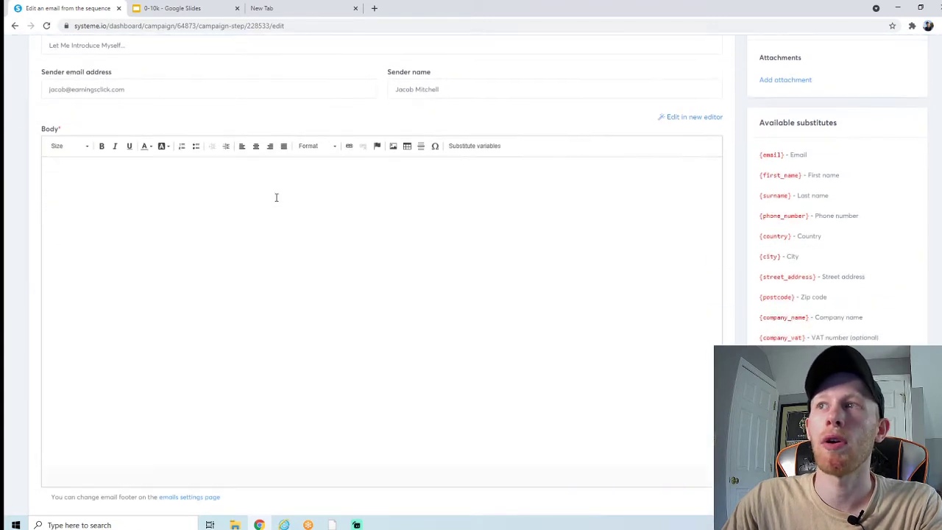
{"action": "left_click", "coordinate": [203, 206]}
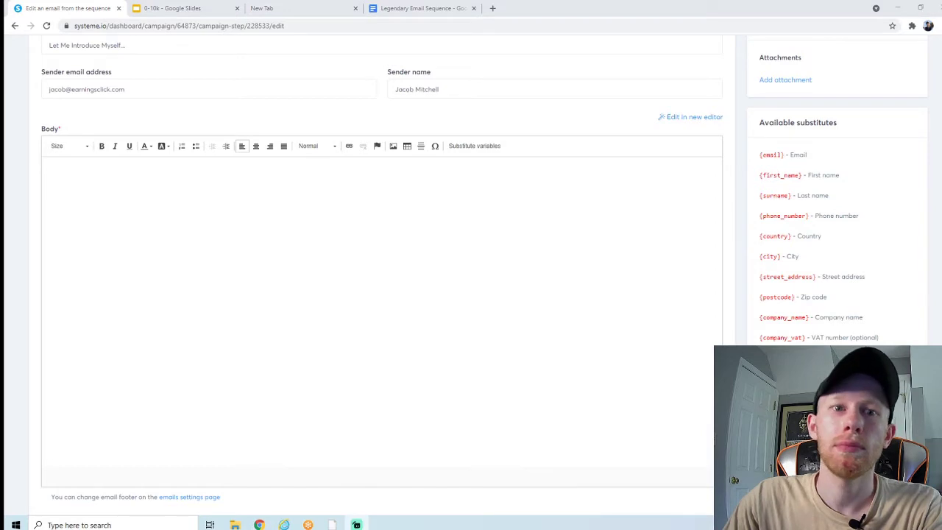
{"action": "left_click", "coordinate": [419, 16]}
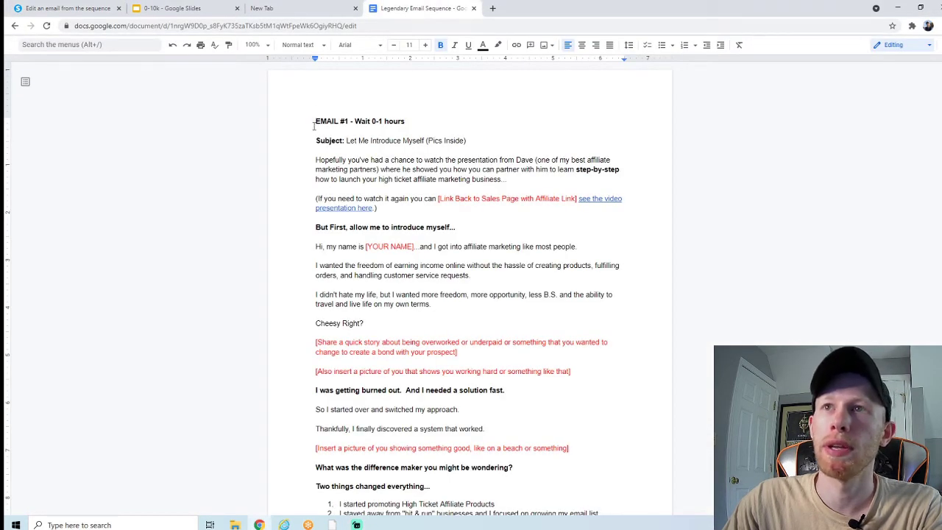
Step: Copy Email #1's body from the Legendary Email Sequence doc and return to the email body
{"action": "left_click_drag", "start_coordinate": [316, 160], "coordinate": [389, 326]}
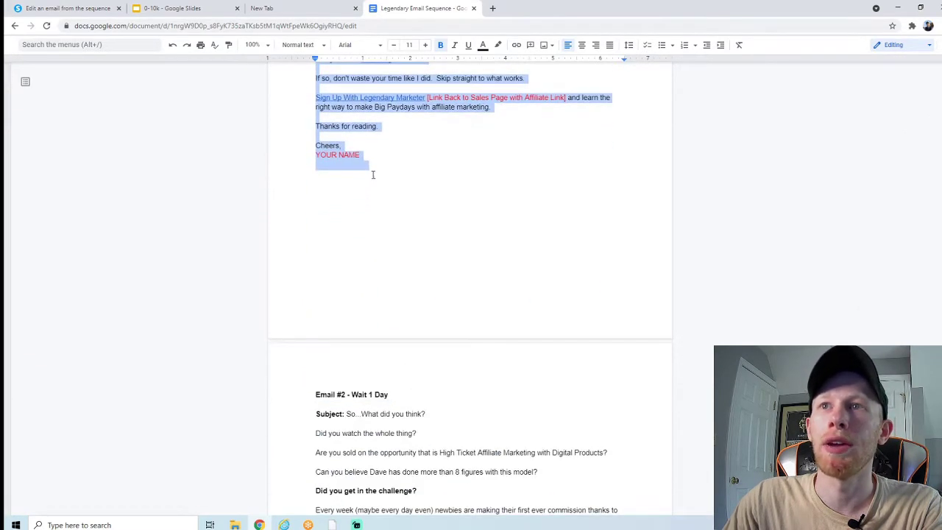
{"action": "right_click", "coordinate": [331, 150]}
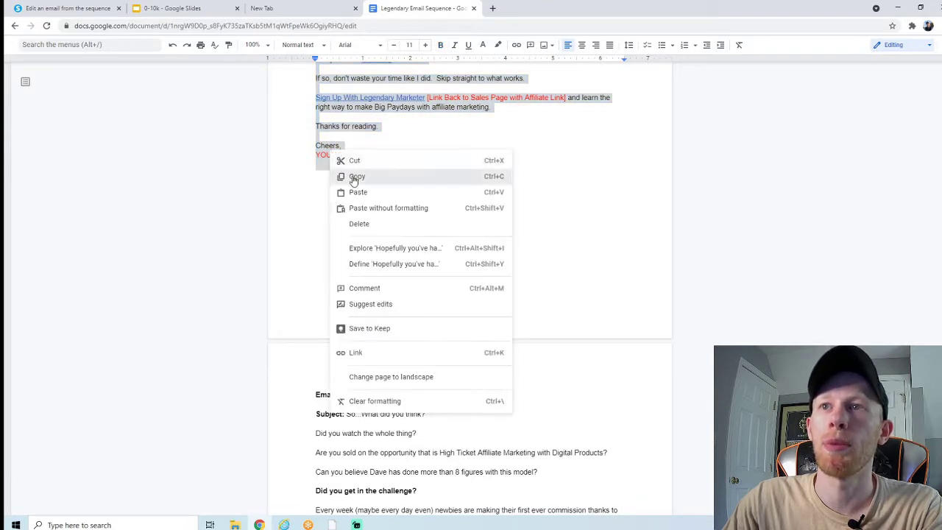
{"action": "left_click", "coordinate": [353, 177]}
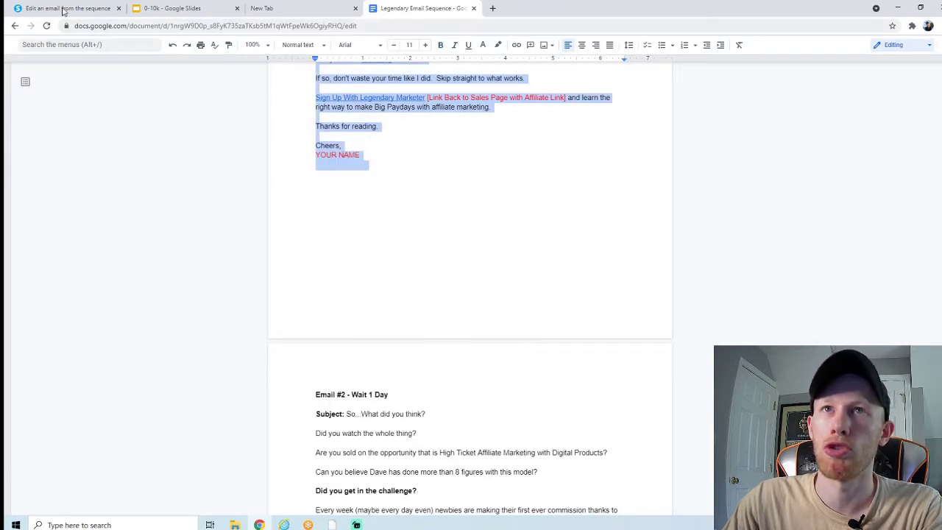
{"action": "left_click", "coordinate": [68, 10]}
{"action": "left_click", "coordinate": [228, 223]}
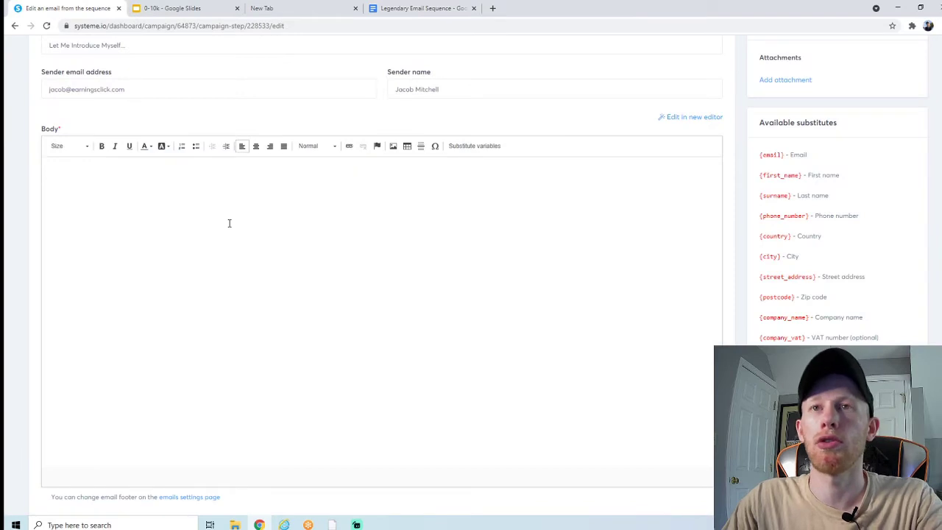
Step: Paste the first email's text into the email body
{"action": "key", "text": "ctrl+v"}
{"action": "scroll", "coordinate": [185, 266], "scroll_direction": "up", "scroll_amount": 10}
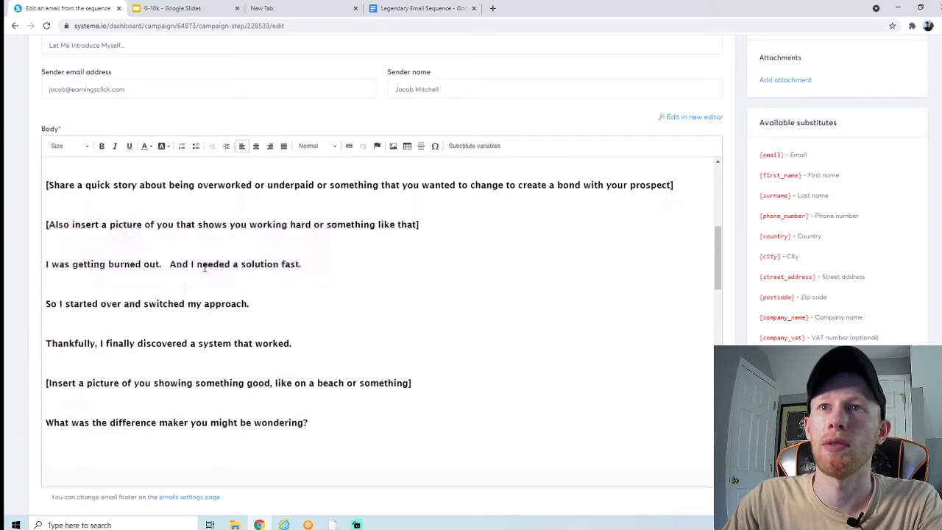
{"action": "scroll", "coordinate": [185, 266], "scroll_direction": "up", "scroll_amount": 2}
{"action": "left_click_drag", "start_coordinate": [721, 241], "coordinate": [721, 184]}
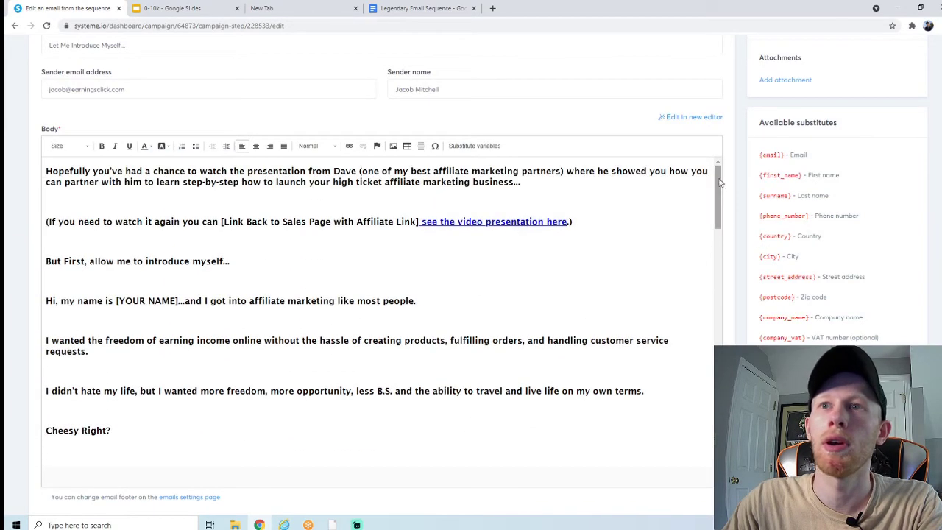
{"action": "left_click", "coordinate": [264, 204]}
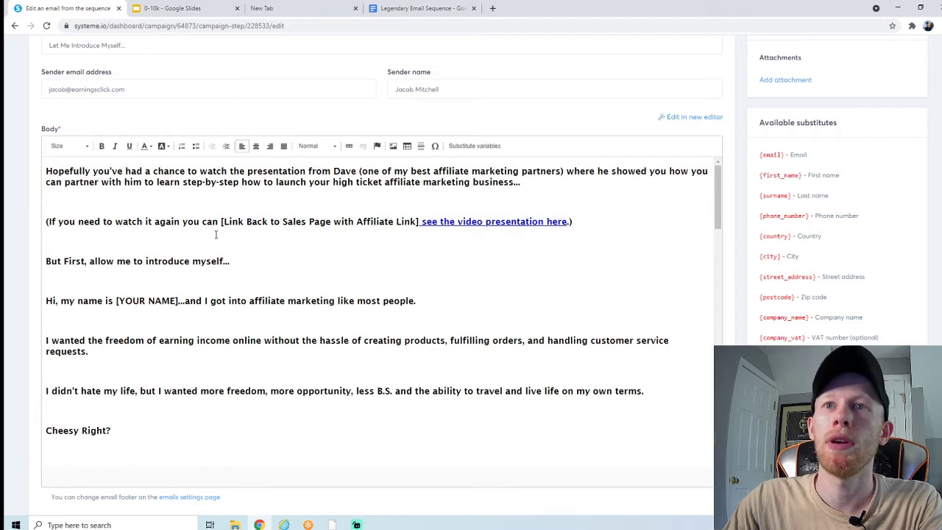
Step: Delete the [Link Back to Sales Page with Affiliate Link] placeholder and open the video presentation link
{"action": "left_click_drag", "start_coordinate": [221, 220], "coordinate": [540, 221]}
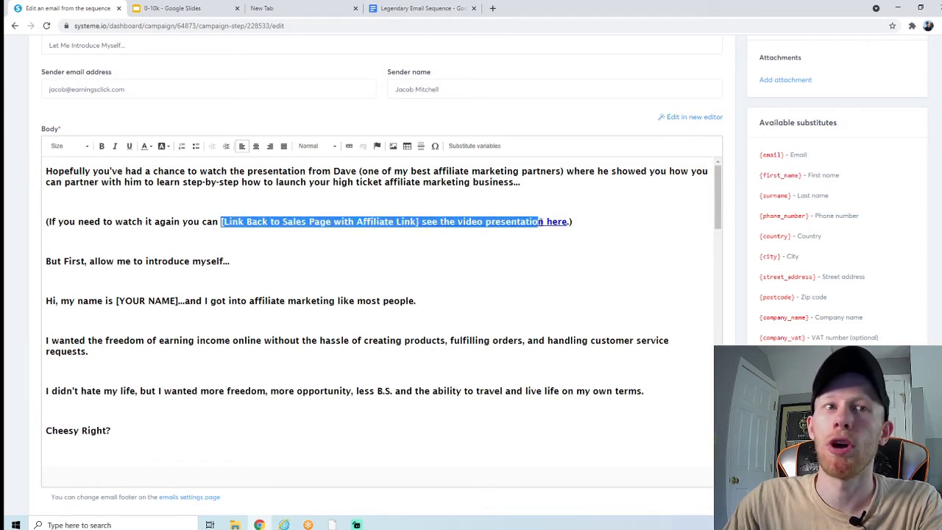
{"action": "left_click", "coordinate": [424, 261]}
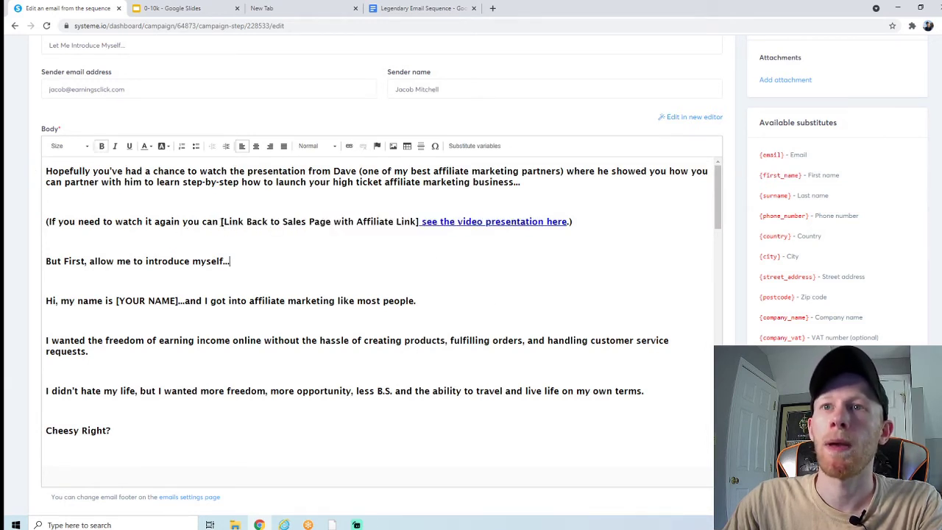
{"action": "left_click_drag", "start_coordinate": [221, 221], "coordinate": [417, 220]}
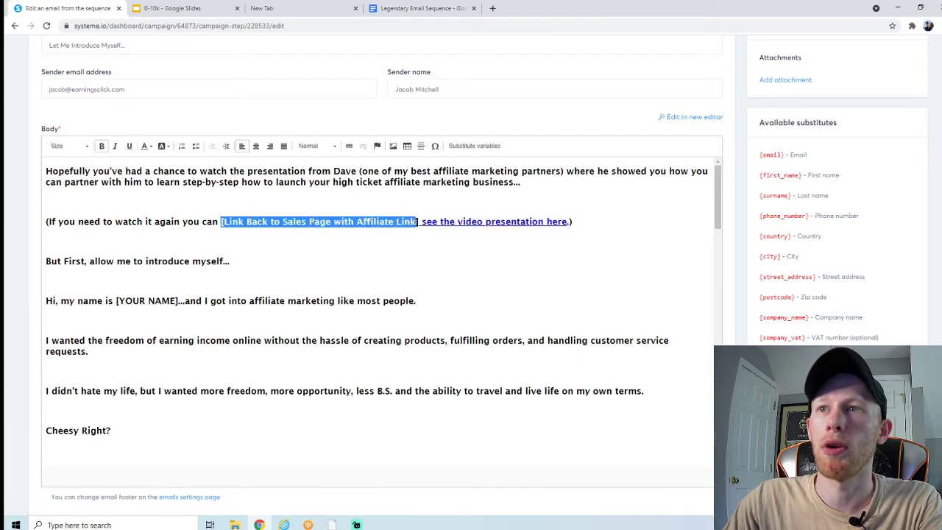
{"action": "key", "text": "BackSpace"}
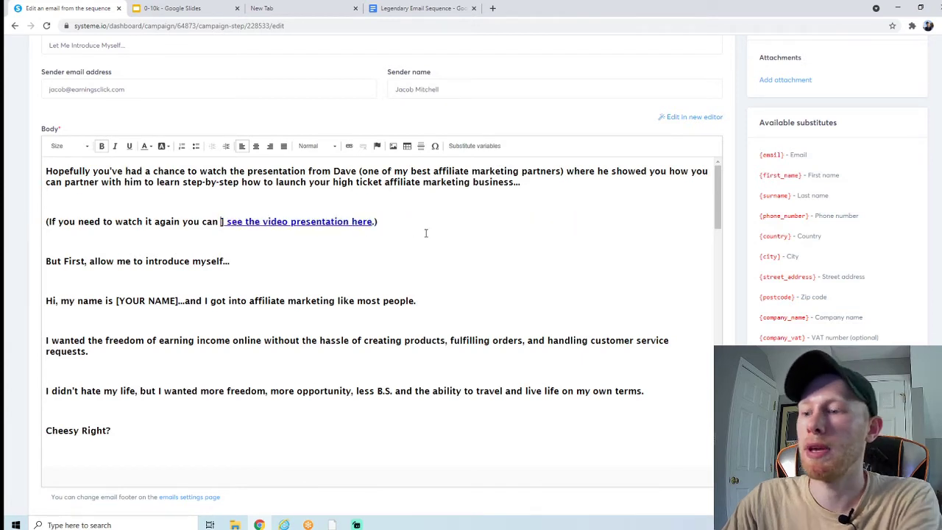
{"action": "left_click", "coordinate": [291, 221]}
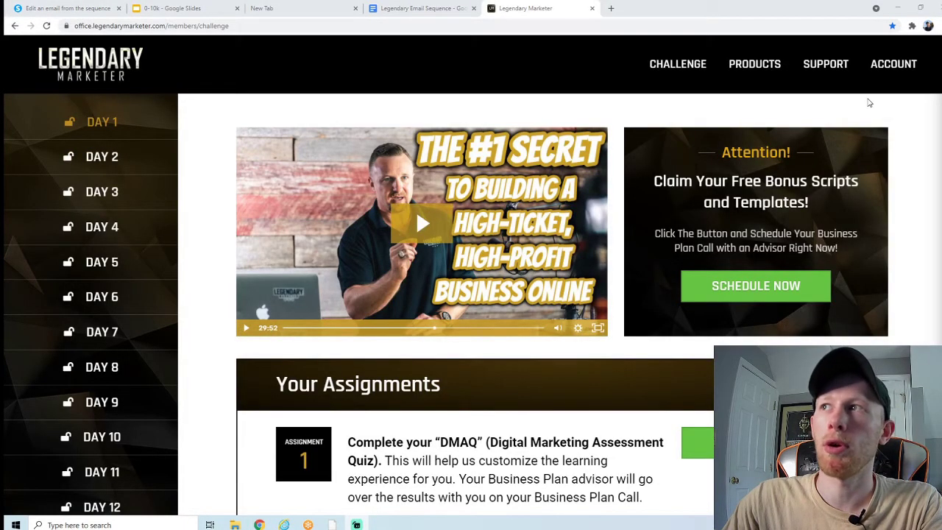
Step: Copy the Business Challenge funnel's sales page affiliate link from Legendary Marketer's affiliate area
{"action": "mouse_move", "coordinate": [892, 72]}
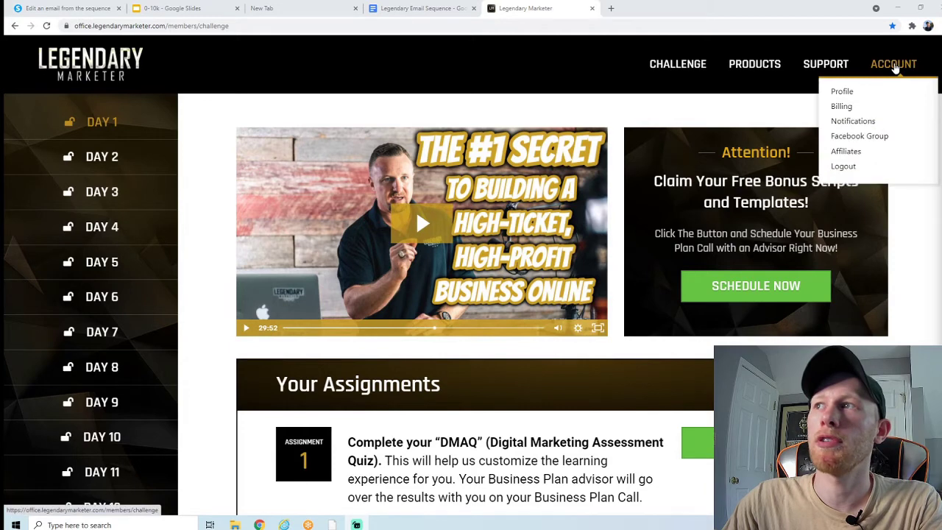
{"action": "left_click", "coordinate": [845, 152]}
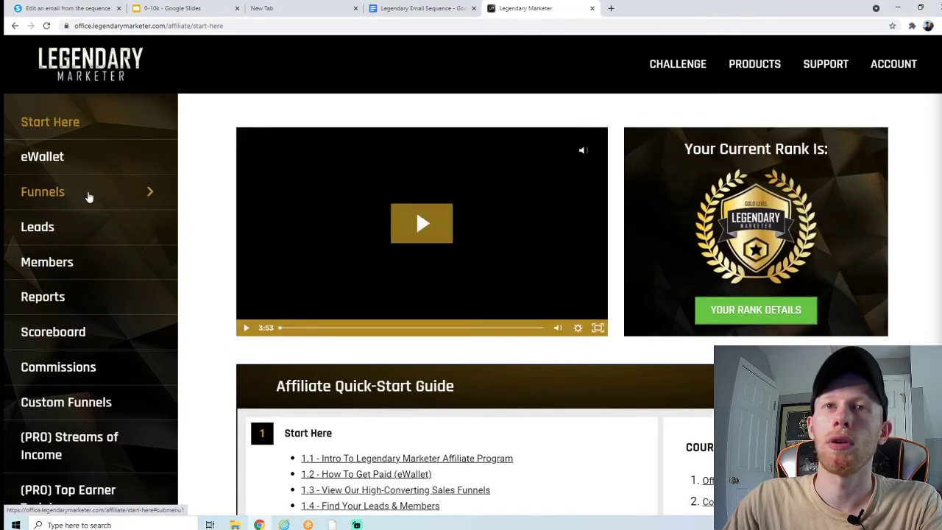
{"action": "left_click", "coordinate": [87, 195]}
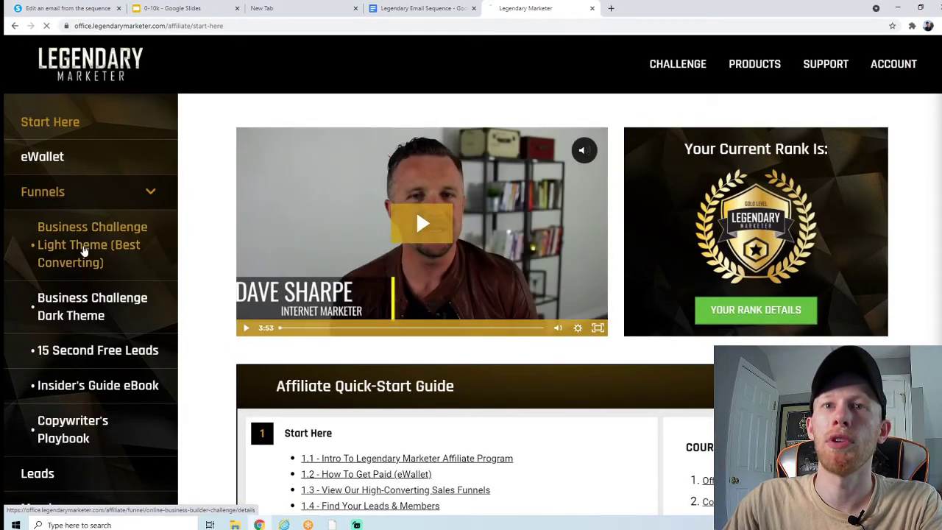
{"action": "left_click", "coordinate": [90, 245]}
{"action": "left_click", "coordinate": [352, 386]}
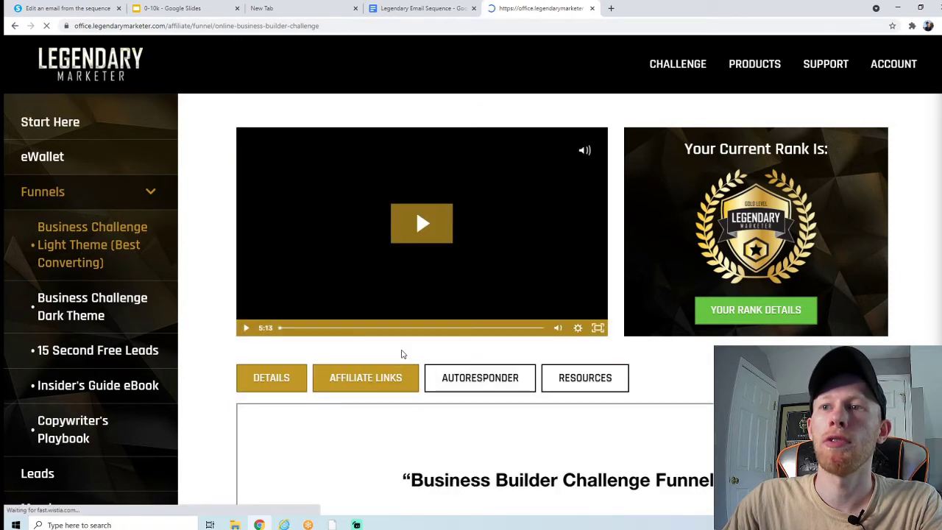
{"action": "scroll", "coordinate": [433, 316], "scroll_direction": "down", "scroll_amount": 7}
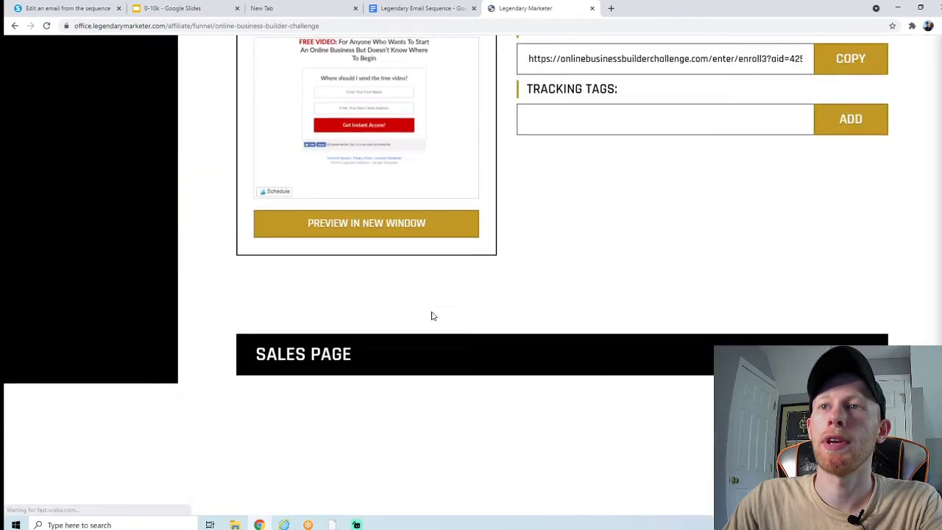
{"action": "scroll", "coordinate": [376, 159], "scroll_direction": "down", "scroll_amount": 3}
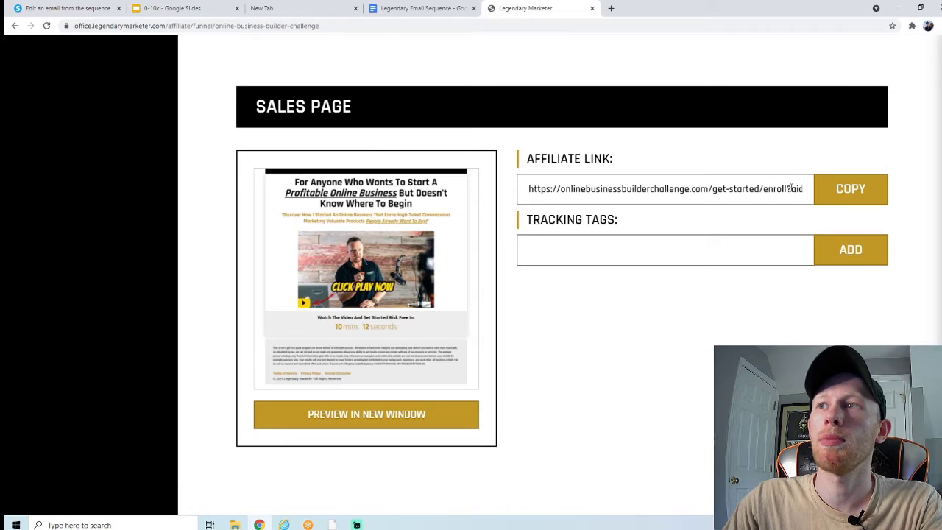
{"action": "left_click", "coordinate": [818, 187]}
Step: Delete the stray ')' and the extra space around the video link
{"action": "left_click", "coordinate": [33, 9]}
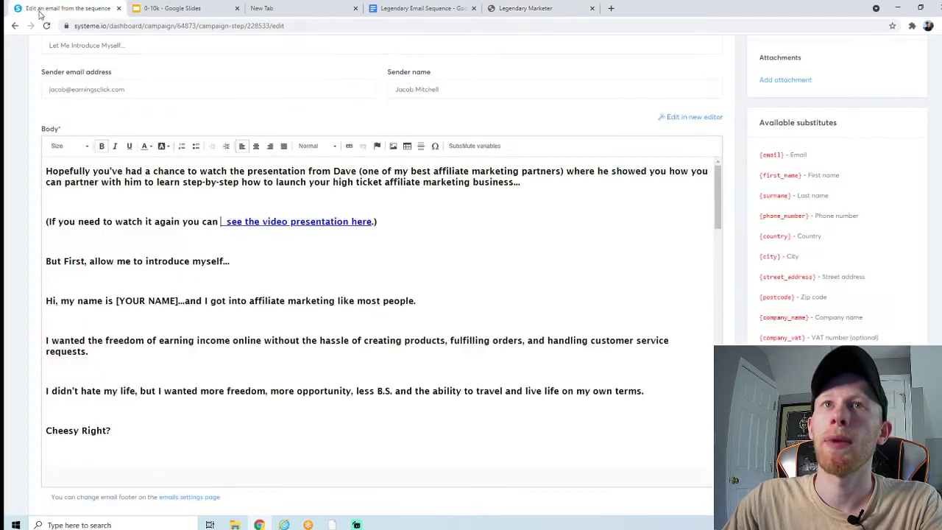
{"action": "left_click", "coordinate": [382, 222]}
{"action": "key", "text": "BackSpace"}
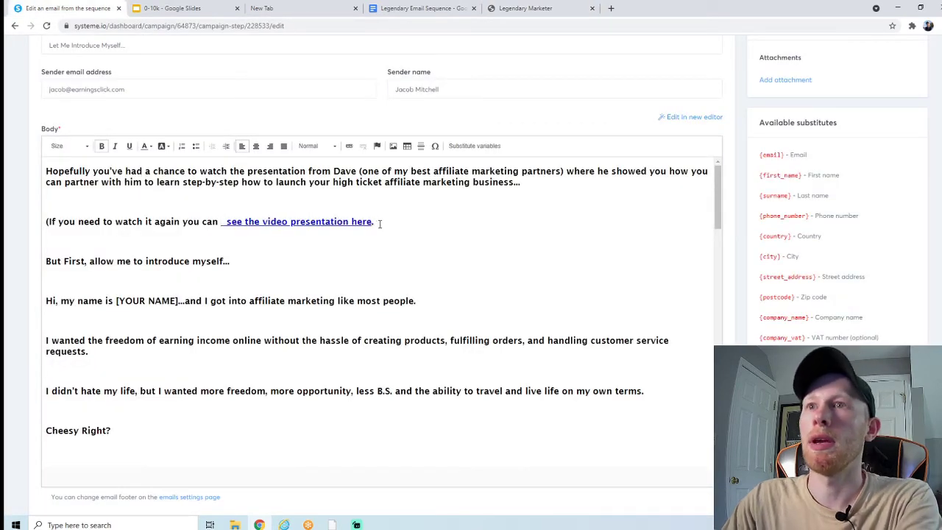
{"action": "left_click", "coordinate": [227, 223]}
{"action": "key", "text": "BackSpace"}
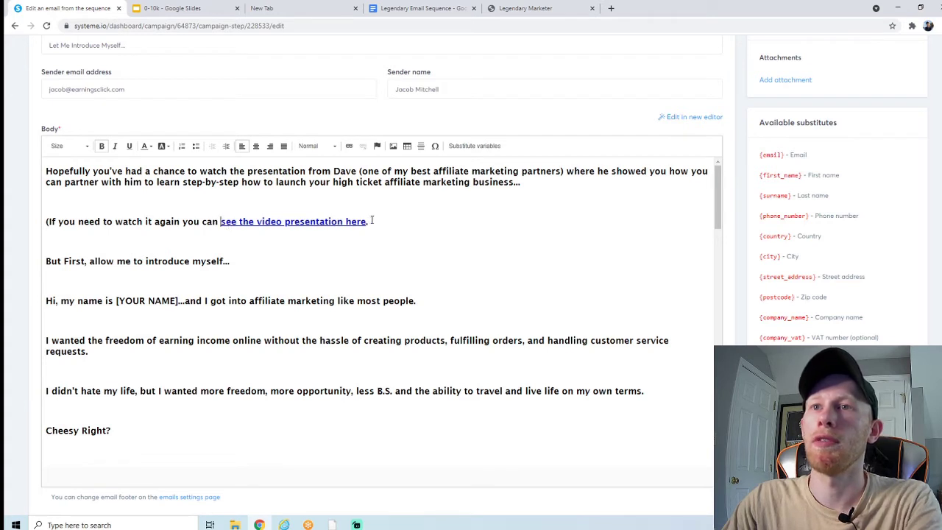
Step: Point 'see the video presentation here' to the copied sales page affiliate URL
{"action": "left_click_drag", "start_coordinate": [366, 222], "coordinate": [224, 226]}
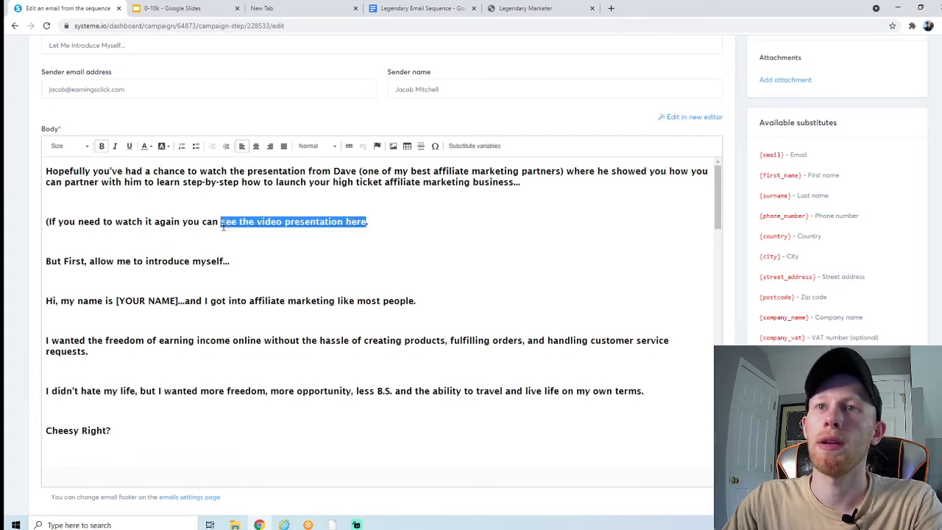
{"action": "left_click", "coordinate": [350, 147]}
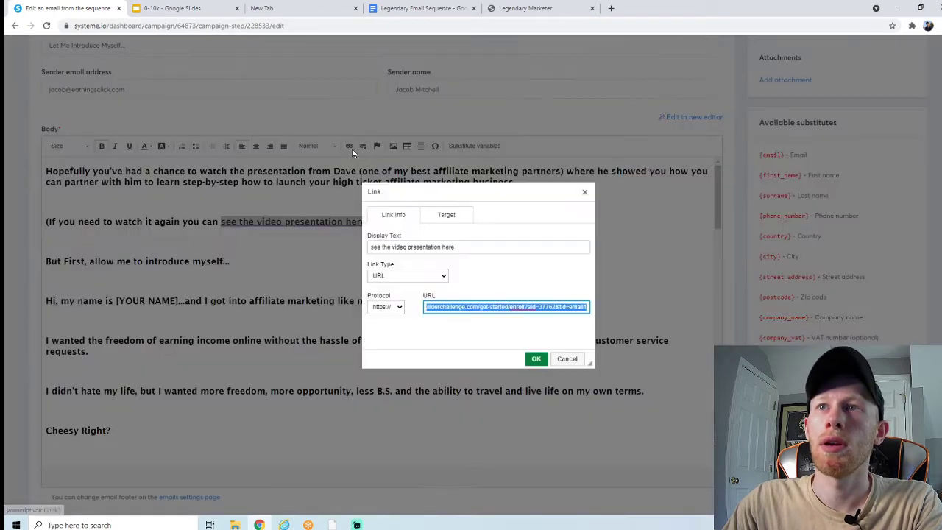
{"action": "key", "text": "ctrl+v"}
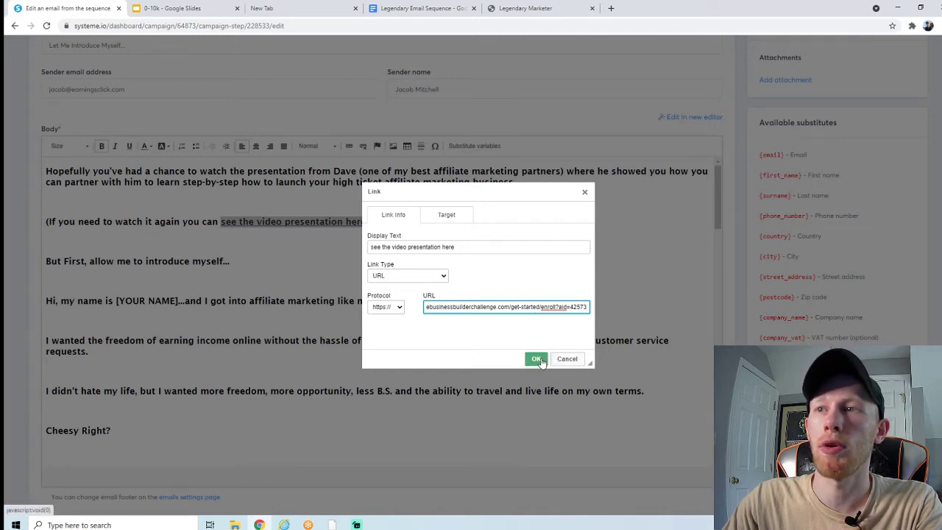
{"action": "left_click", "coordinate": [539, 358]}
{"action": "left_click", "coordinate": [355, 256]}
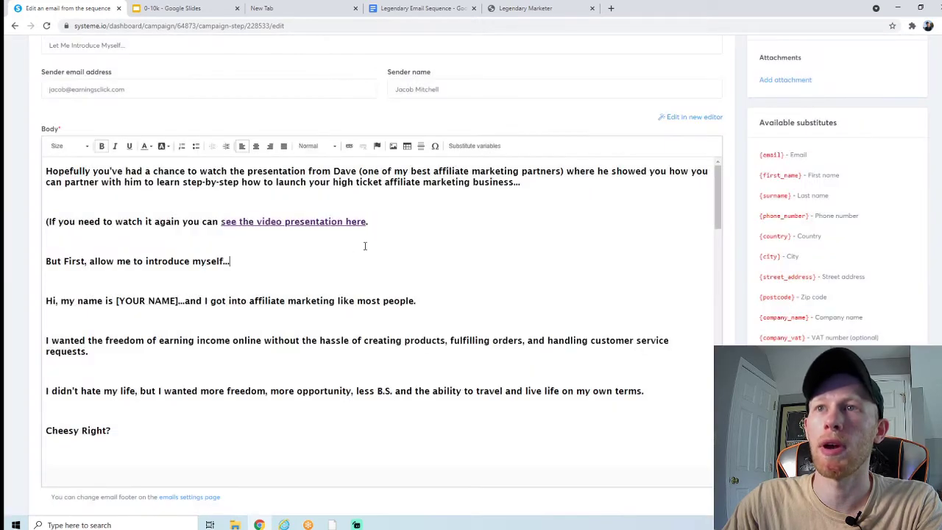
Step: Type the sender's full name over the [YOUR NAME] placeholder in the body
{"action": "scroll", "coordinate": [166, 206], "scroll_direction": "up", "scroll_amount": 1}
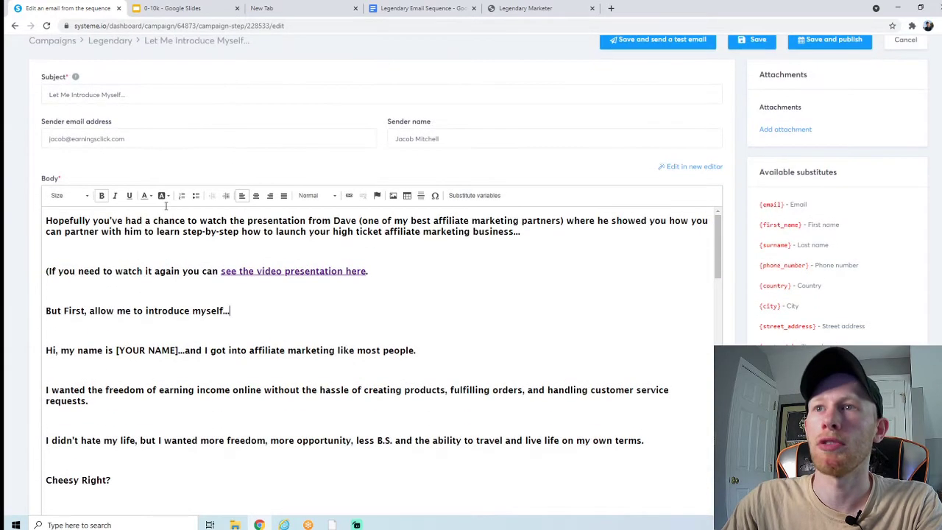
{"action": "scroll", "coordinate": [156, 246], "scroll_direction": "down", "scroll_amount": 1}
{"action": "left_click_drag", "start_coordinate": [116, 300], "coordinate": [177, 306]}
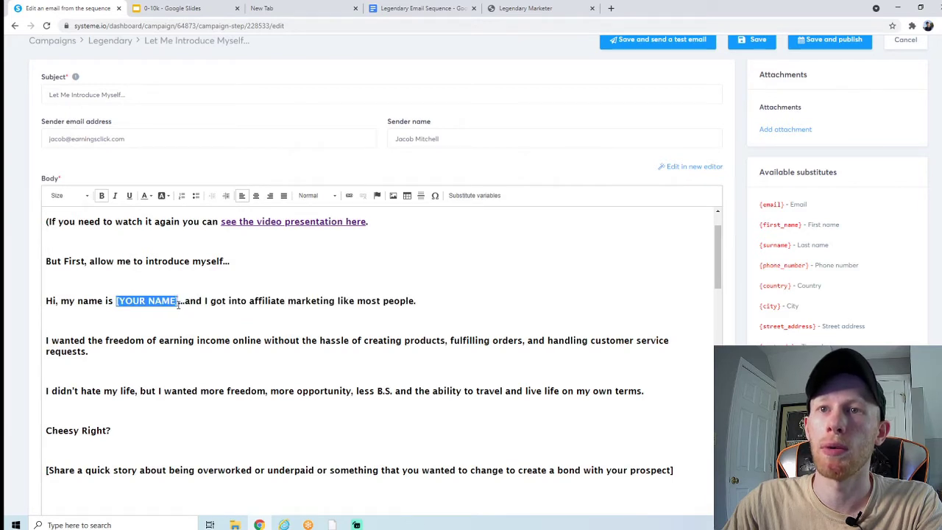
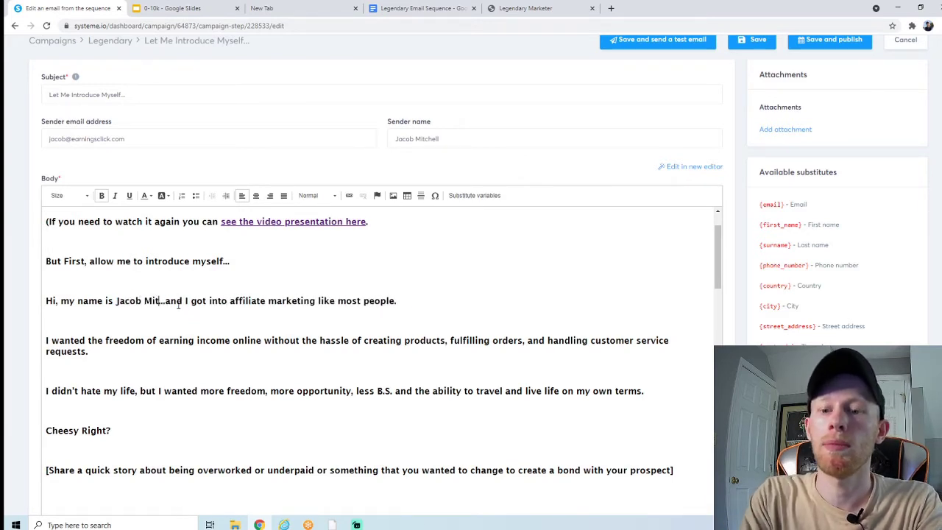
{"action": "type", "text": "ll"}
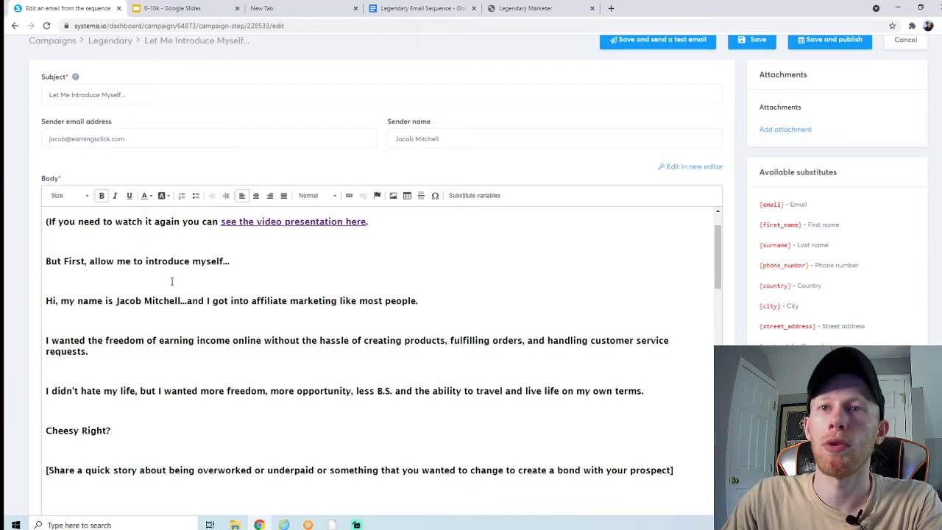
{"action": "scroll", "coordinate": [255, 301], "scroll_direction": "down", "scroll_amount": 1}
{"action": "scroll", "coordinate": [255, 301], "scroll_direction": "down", "scroll_amount": 4}
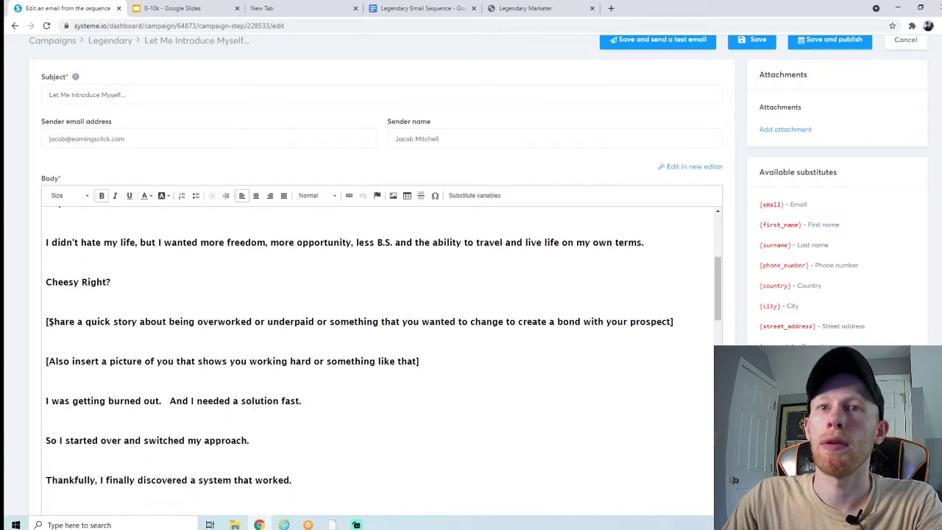
Step: Scroll through the email, checking the story and picture placeholder lines
{"action": "left_click_drag", "start_coordinate": [46, 322], "coordinate": [673, 321]}
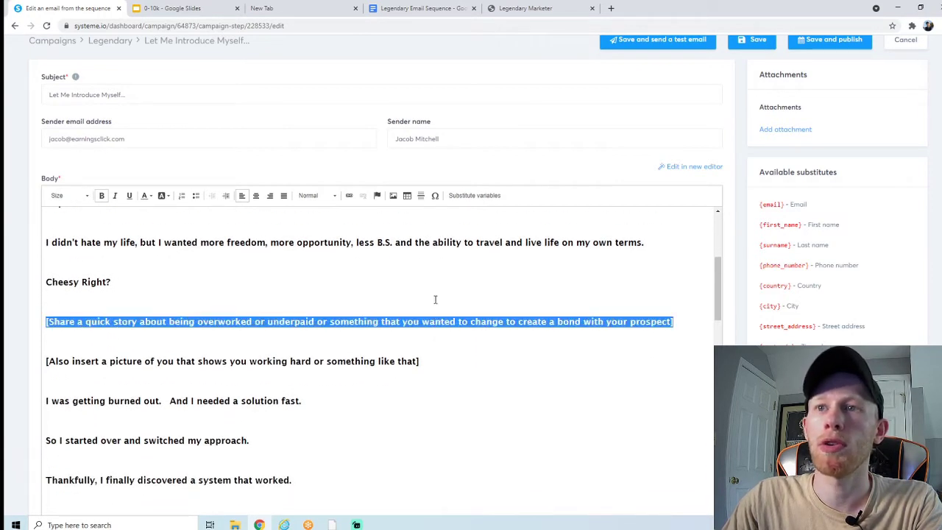
{"action": "left_click", "coordinate": [272, 334]}
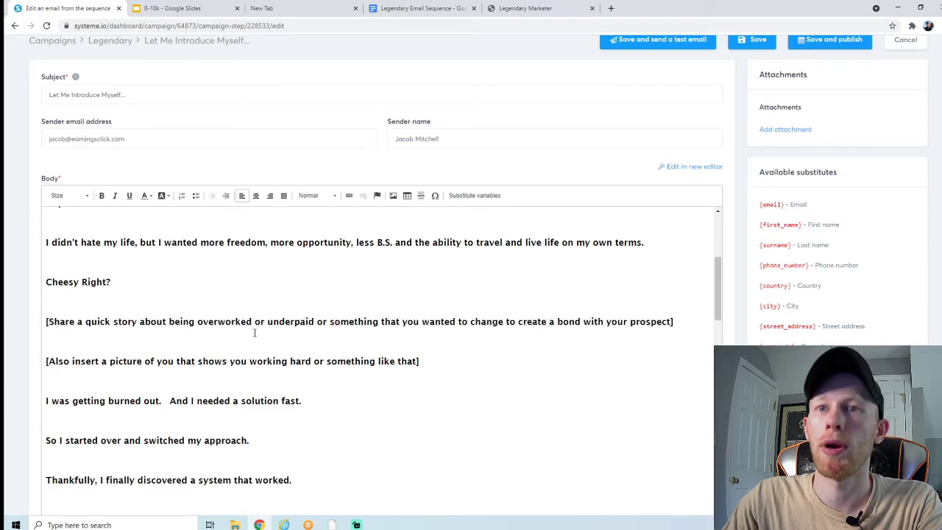
{"action": "scroll", "coordinate": [255, 332], "scroll_direction": "down", "scroll_amount": 1}
{"action": "left_click_drag", "start_coordinate": [72, 312], "coordinate": [418, 312]}
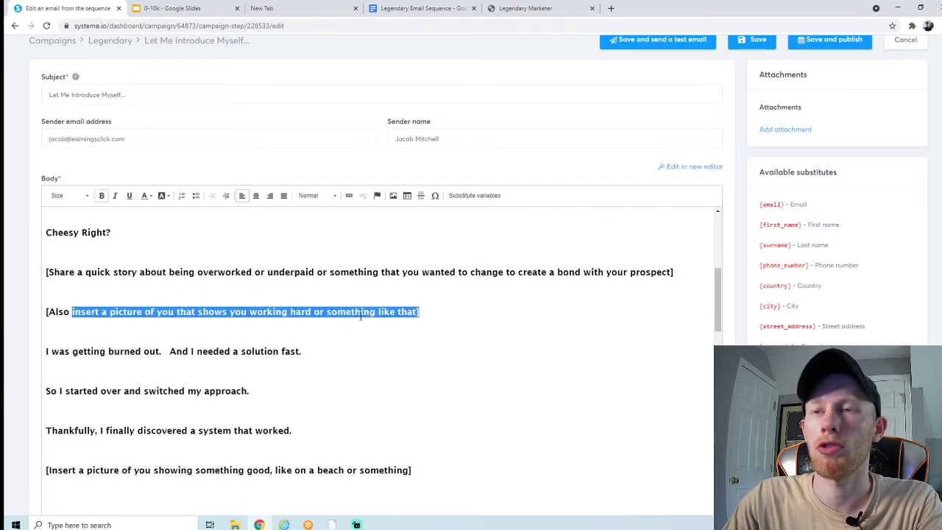
{"action": "left_click", "coordinate": [359, 312]}
{"action": "scroll", "coordinate": [228, 310], "scroll_direction": "down", "scroll_amount": 1}
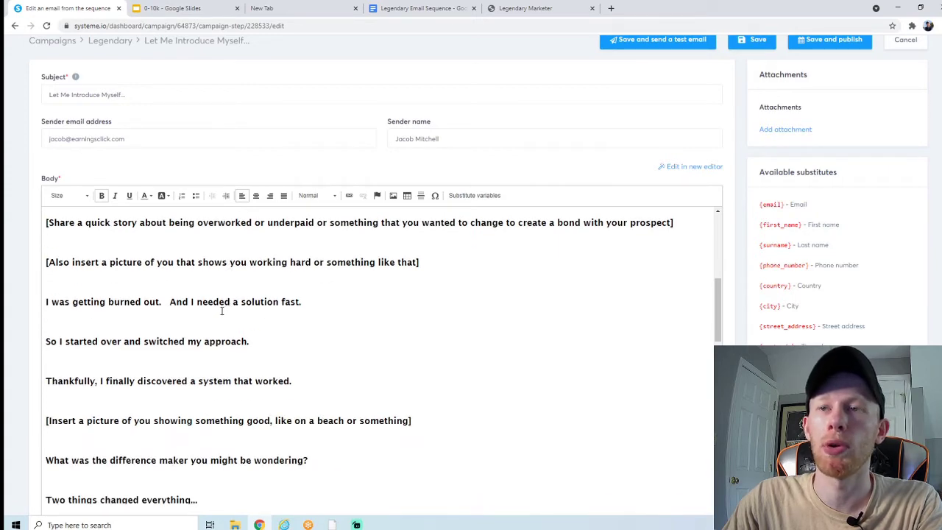
{"action": "scroll", "coordinate": [214, 278], "scroll_direction": "down", "scroll_amount": 2}
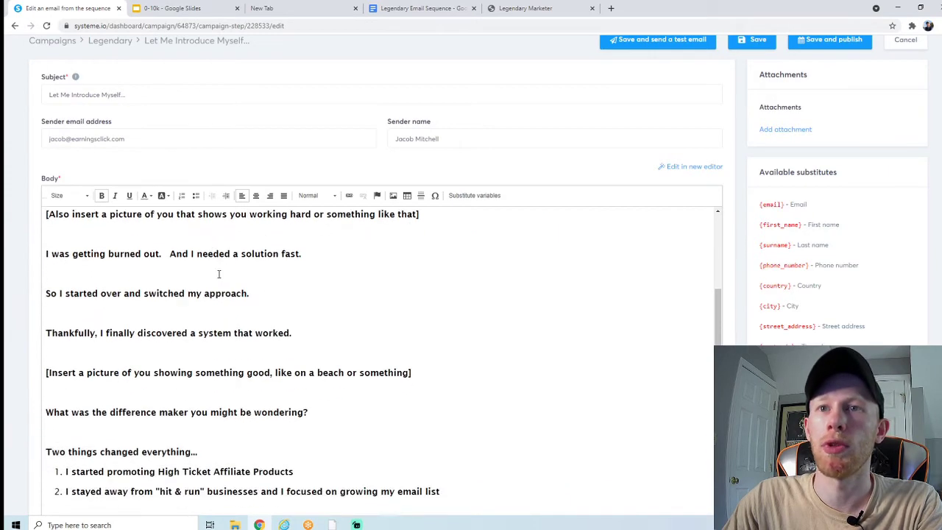
{"action": "left_click_drag", "start_coordinate": [101, 321], "coordinate": [241, 322]}
{"action": "left_click", "coordinate": [239, 321]}
{"action": "scroll", "coordinate": [176, 310], "scroll_direction": "down", "scroll_amount": 2}
{"action": "scroll", "coordinate": [176, 310], "scroll_direction": "down", "scroll_amount": 3}
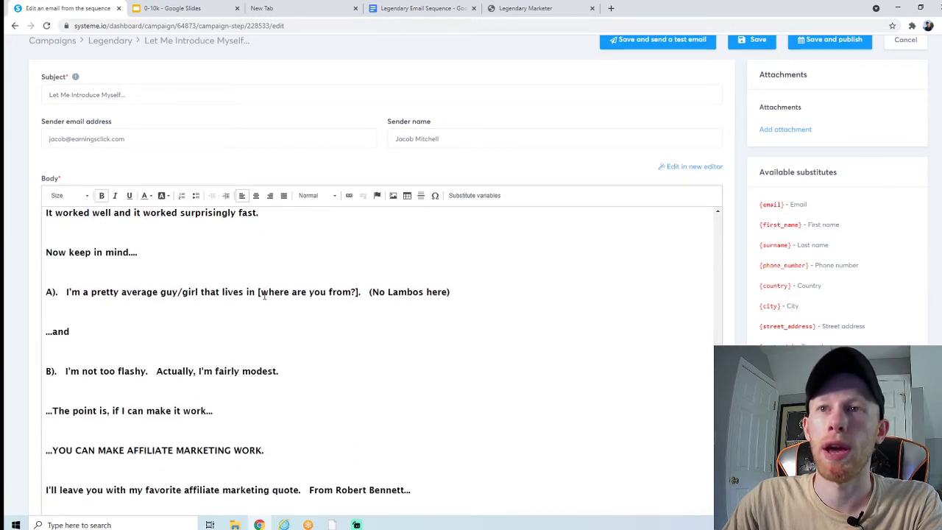
Step: Replace '[where are you from?].' with 'Connecticut.'
{"action": "left_click_drag", "start_coordinate": [259, 293], "coordinate": [361, 293]}
{"action": "type", "text": "Connecticut"}
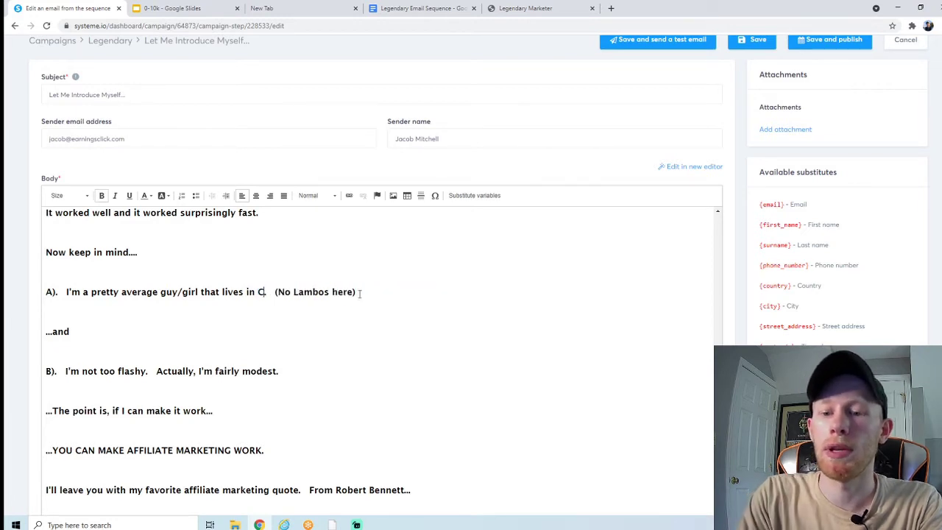
{"action": "type", "text": "."}
{"action": "left_click", "coordinate": [295, 301]}
{"action": "scroll", "coordinate": [196, 303], "scroll_direction": "down", "scroll_amount": 4}
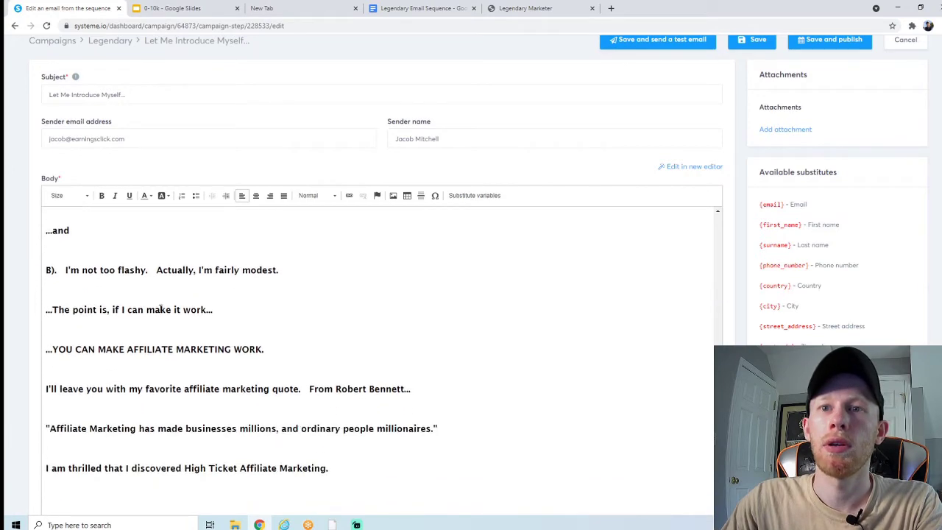
Step: Move the quote attribution line onto its own line after the favorite-quote sentence
{"action": "left_click", "coordinate": [307, 291]}
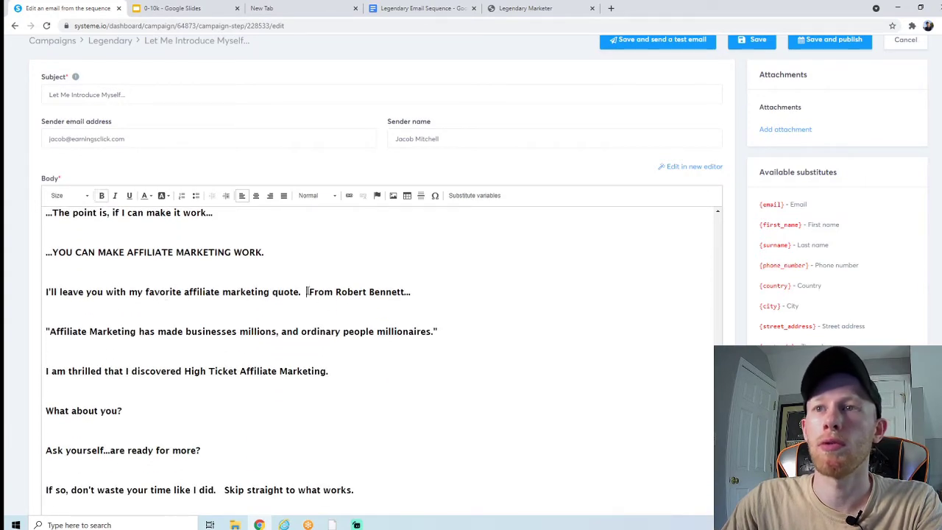
{"action": "key", "text": "Return"}
{"action": "key", "text": "Return"}
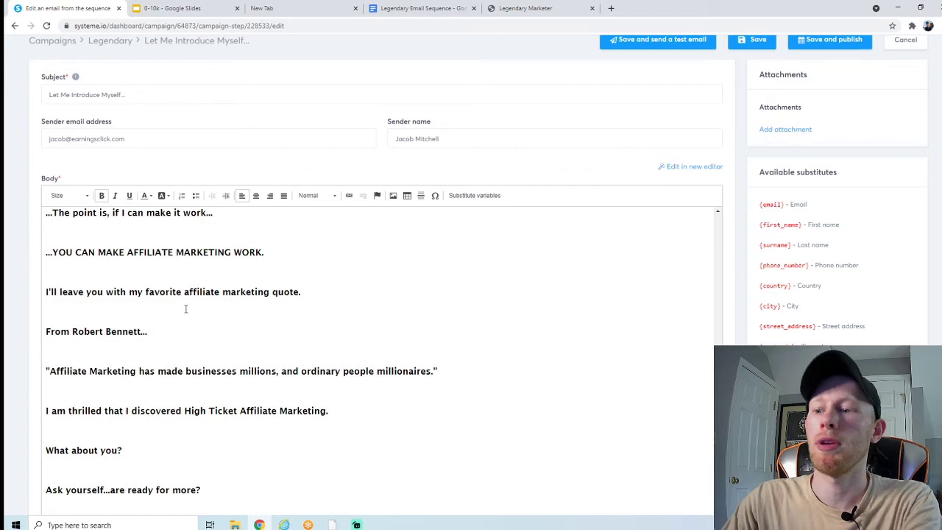
{"action": "key", "text": "BackSpace"}
{"action": "scroll", "coordinate": [203, 298], "scroll_direction": "down", "scroll_amount": 2}
{"action": "left_click", "coordinate": [203, 299]}
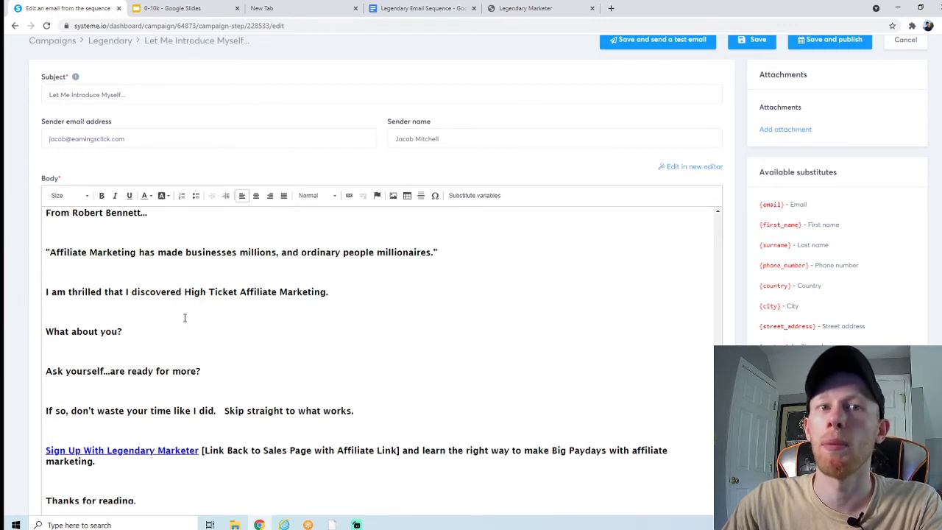
{"action": "scroll", "coordinate": [187, 318], "scroll_direction": "down", "scroll_amount": 1}
{"action": "scroll", "coordinate": [192, 342], "scroll_direction": "down", "scroll_amount": 1}
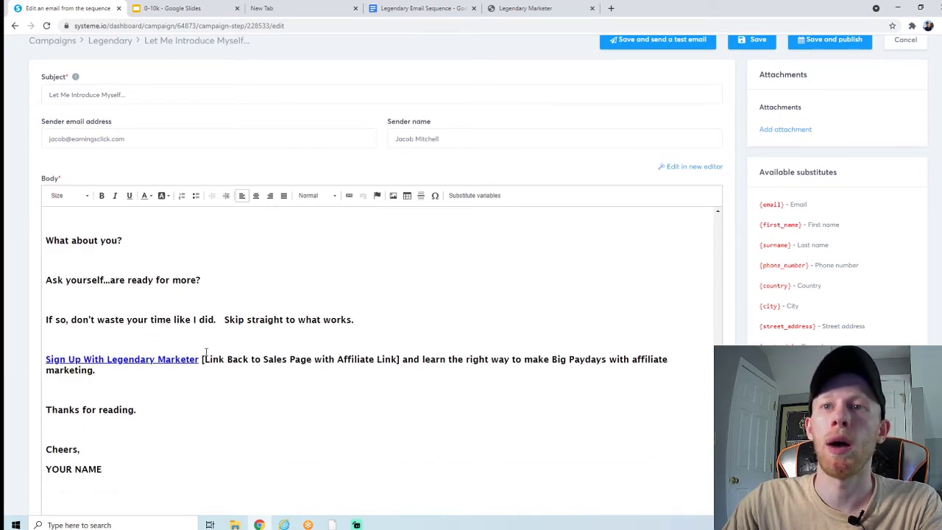
Step: Verify the URL behind the Sign Up With Legendary Marketer link
{"action": "left_click_drag", "start_coordinate": [201, 360], "coordinate": [45, 360]}
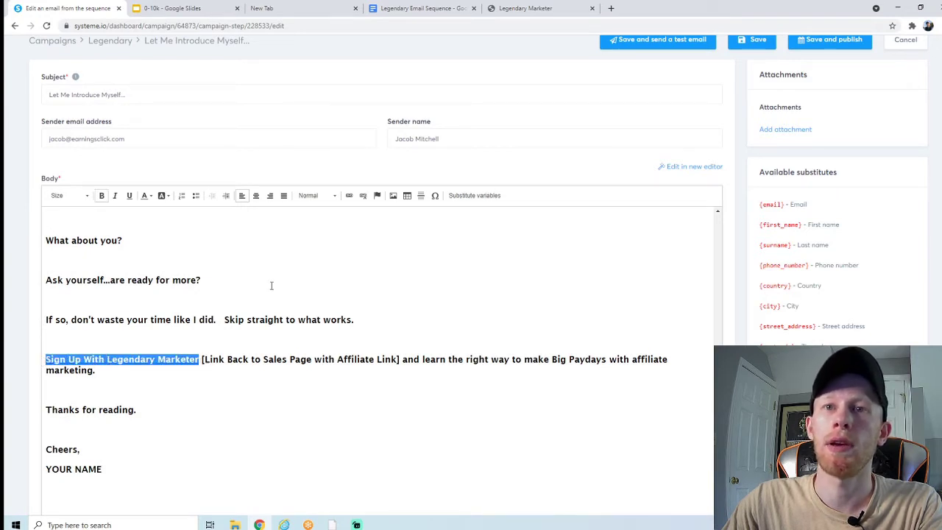
{"action": "left_click", "coordinate": [349, 195]}
{"action": "left_click", "coordinate": [465, 305]}
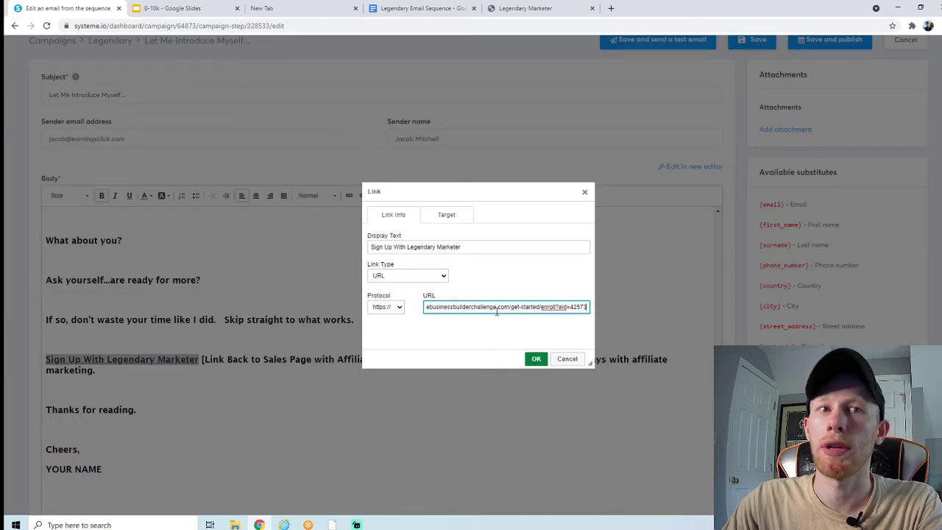
{"action": "left_click", "coordinate": [536, 358]}
Step: Delete the Link Back to Sales Page placeholder and leave one space after the link
{"action": "left_click_drag", "start_coordinate": [203, 359], "coordinate": [401, 358]}
{"action": "key", "text": "BackSpace"}
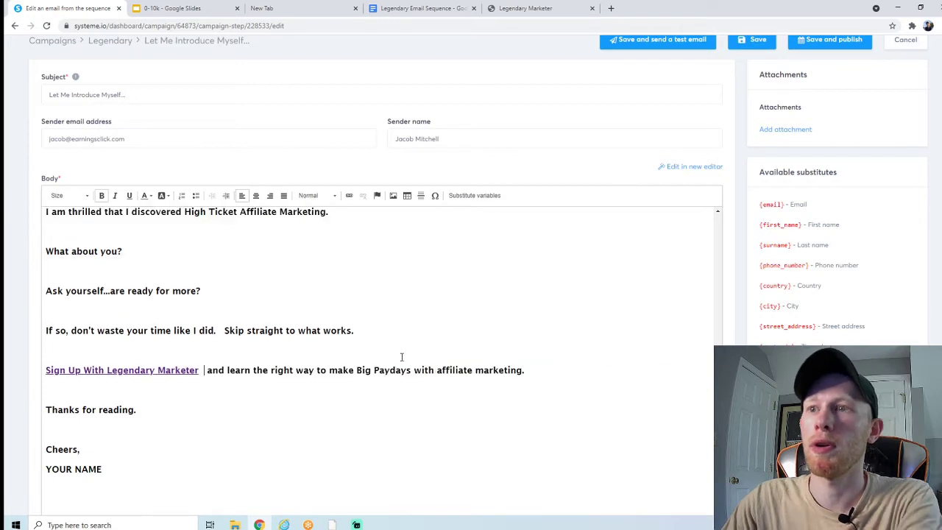
{"action": "double_click", "coordinate": [202, 371]}
{"action": "left_click", "coordinate": [204, 372]}
{"action": "key", "text": "BackSpace"}
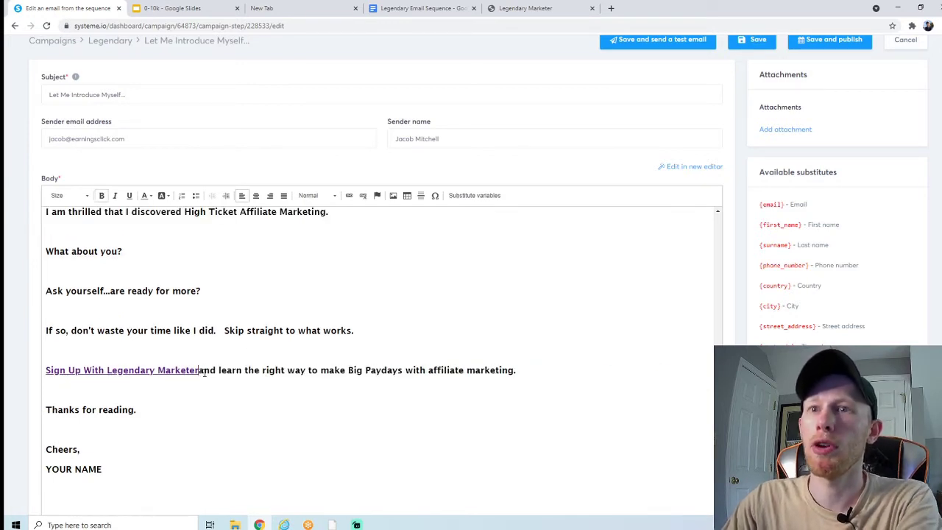
Step: Replace YOUR NAME in the 'Cheers,' signature with the sender's full name
{"action": "scroll", "coordinate": [174, 342], "scroll_direction": "down", "scroll_amount": 1}
{"action": "left_click_drag", "start_coordinate": [106, 383], "coordinate": [46, 381]}
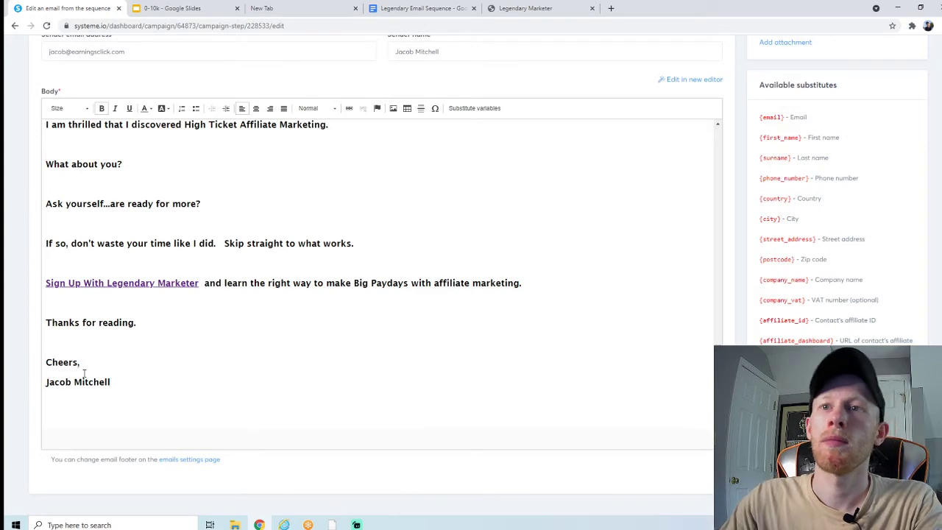
{"action": "scroll", "coordinate": [222, 364], "scroll_direction": "up", "scroll_amount": 5}
{"action": "scroll", "coordinate": [223, 364], "scroll_direction": "up", "scroll_amount": 5}
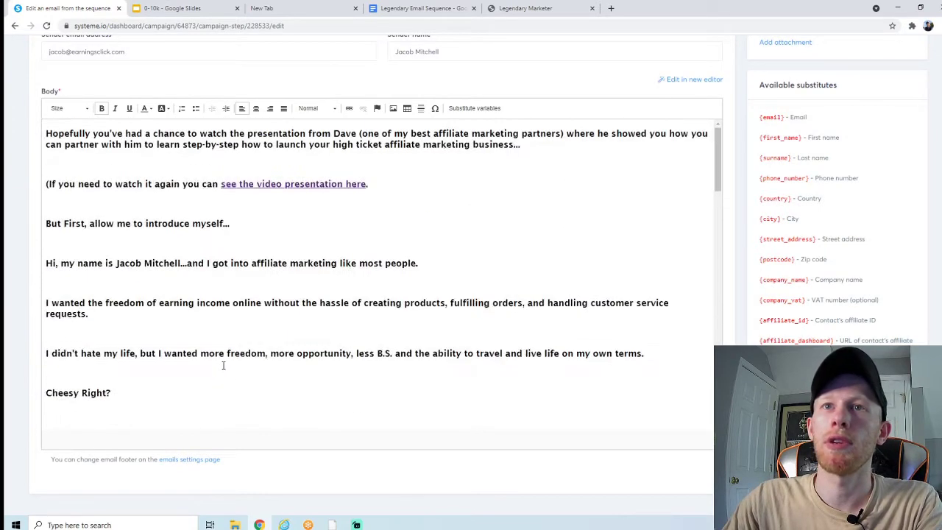
{"action": "scroll", "coordinate": [35, 255], "scroll_direction": "up", "scroll_amount": 3}
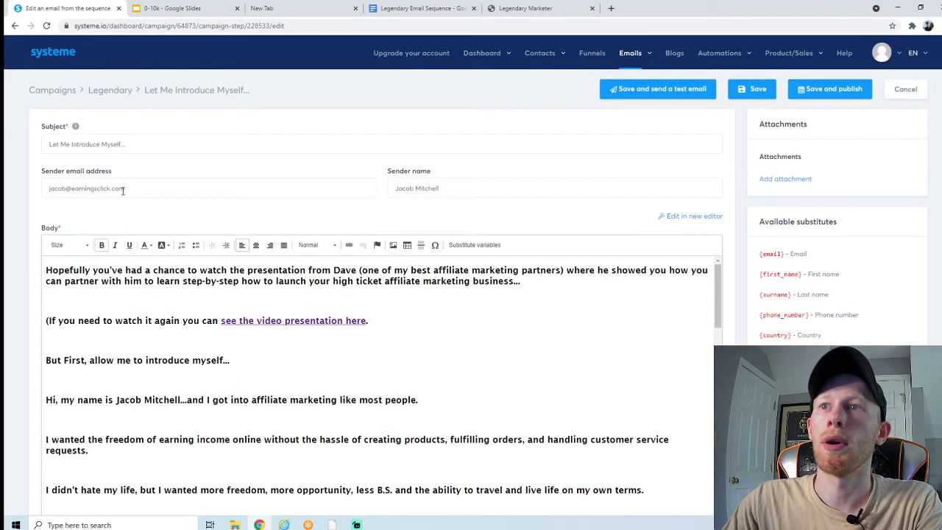
Step: Publish the email with a 1-hour delay, leaving the specific send time off
{"action": "left_click_drag", "start_coordinate": [133, 145], "coordinate": [49, 145]}
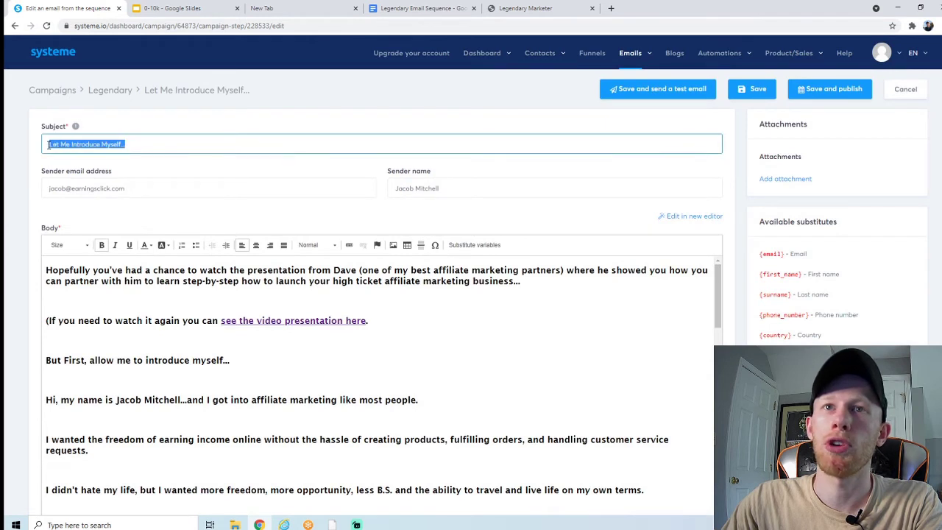
{"action": "left_click", "coordinate": [63, 148]}
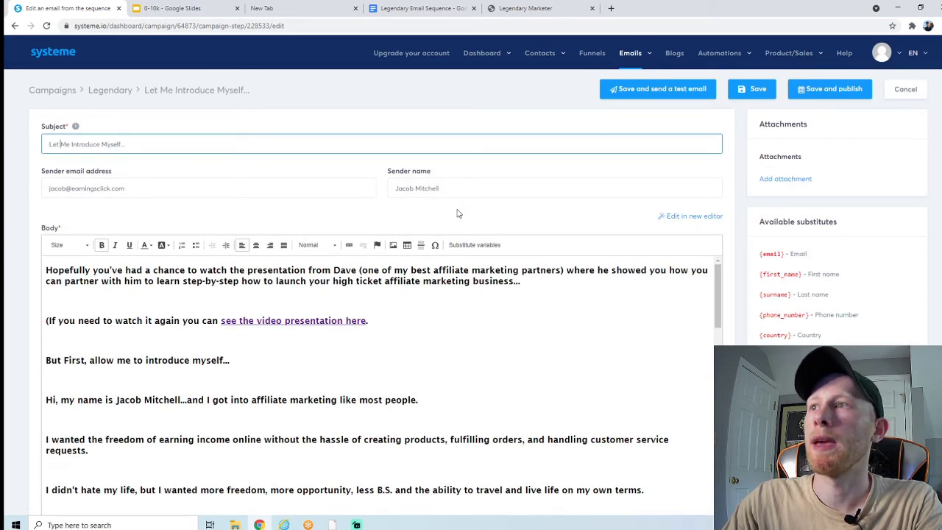
{"action": "left_click", "coordinate": [801, 92]}
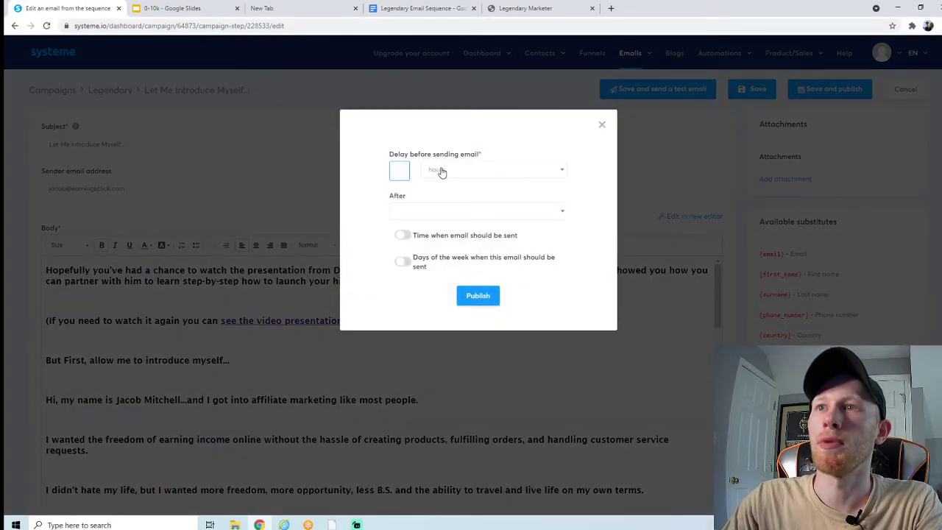
{"action": "left_click", "coordinate": [447, 179]}
{"action": "left_click", "coordinate": [449, 178]}
{"action": "left_click", "coordinate": [435, 213]}
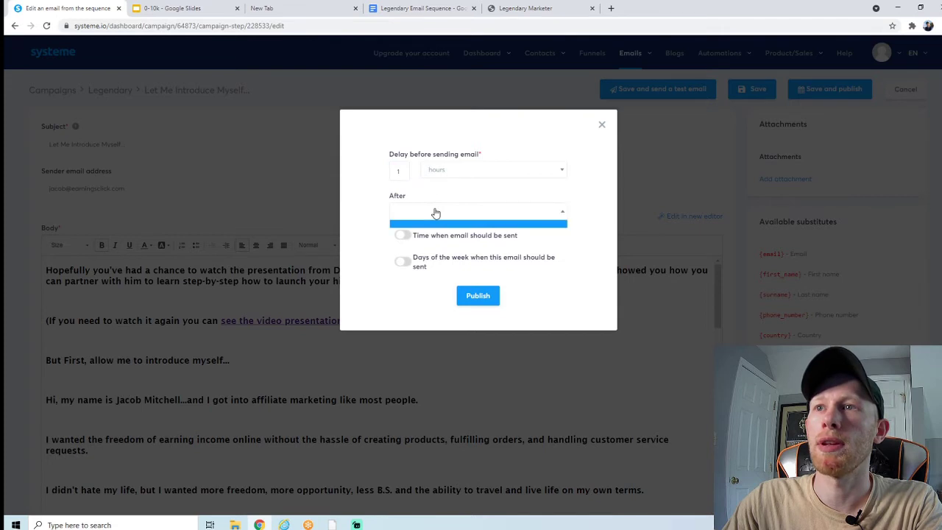
{"action": "left_click", "coordinate": [376, 277]}
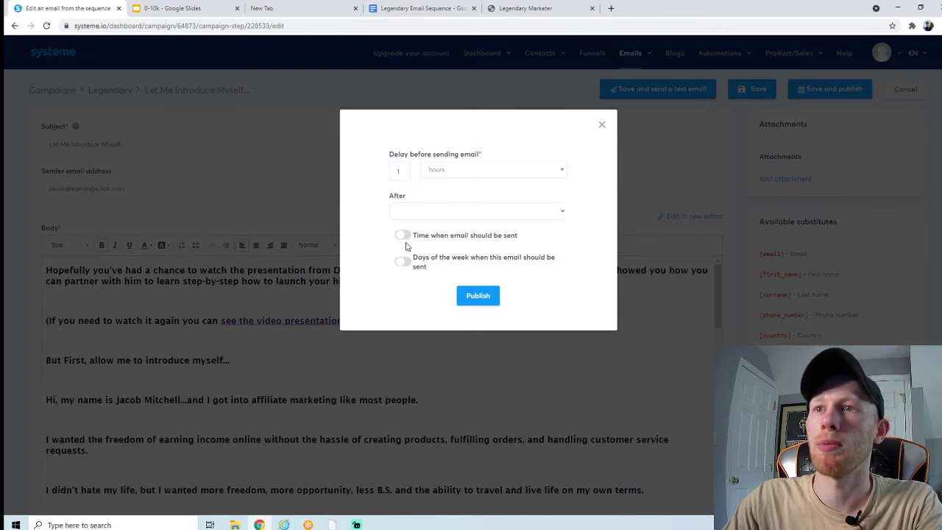
{"action": "left_click", "coordinate": [403, 236]}
{"action": "left_click", "coordinate": [404, 237]}
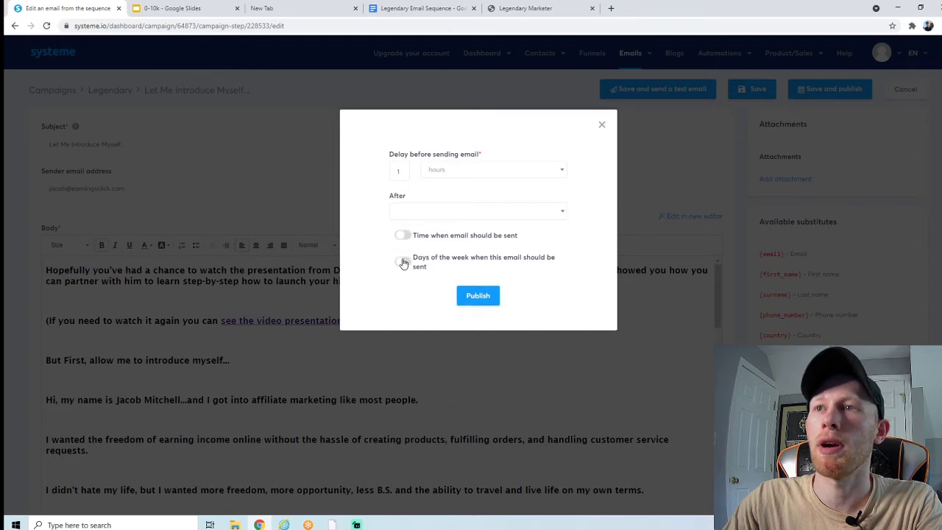
{"action": "left_click", "coordinate": [470, 296]}
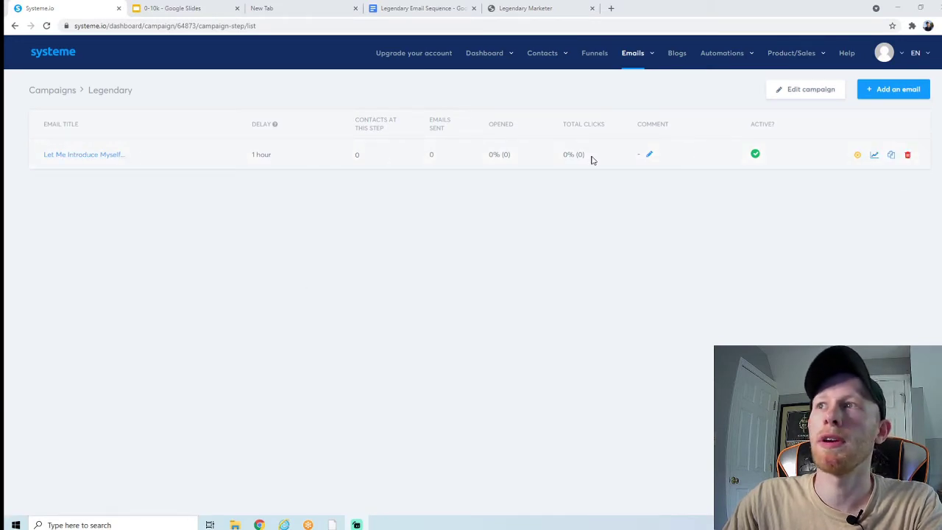
Step: Start a second email with the sender's name and the suggested domain sender address
{"action": "left_click", "coordinate": [880, 95]}
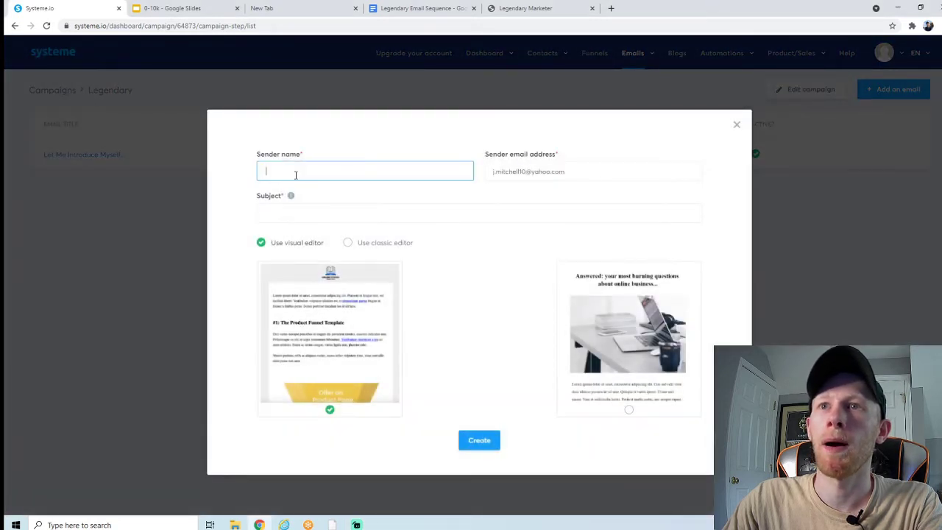
{"action": "left_click", "coordinate": [500, 170]}
{"action": "triple_click", "coordinate": [500, 170]}
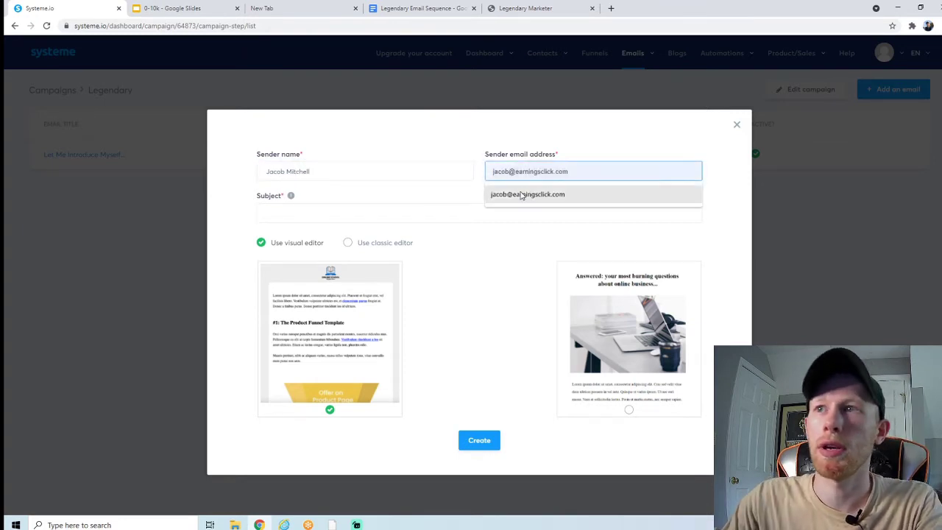
{"action": "left_click", "coordinate": [527, 193]}
{"action": "left_click", "coordinate": [350, 216]}
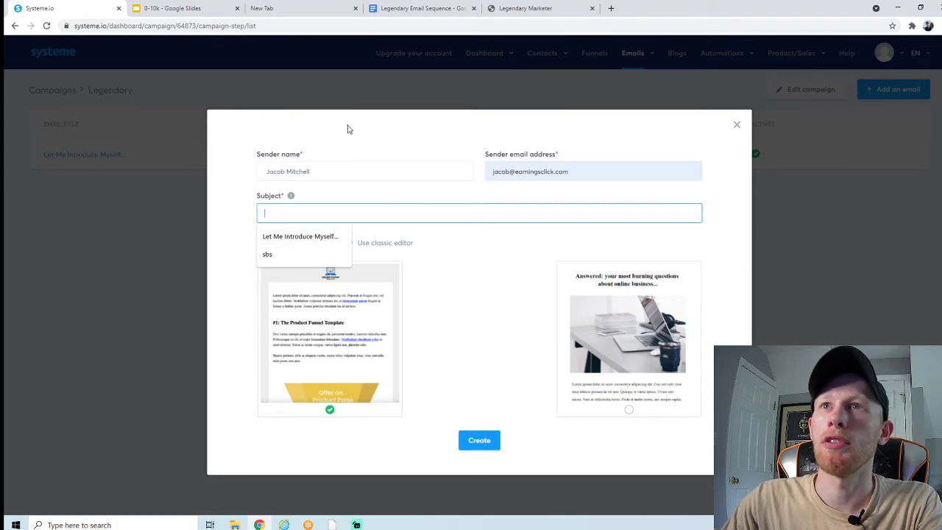
Step: Copy the Email #2 subject line from the email sequence doc
{"action": "left_click", "coordinate": [420, 8]}
{"action": "scroll", "coordinate": [405, 213], "scroll_direction": "down", "scroll_amount": 4}
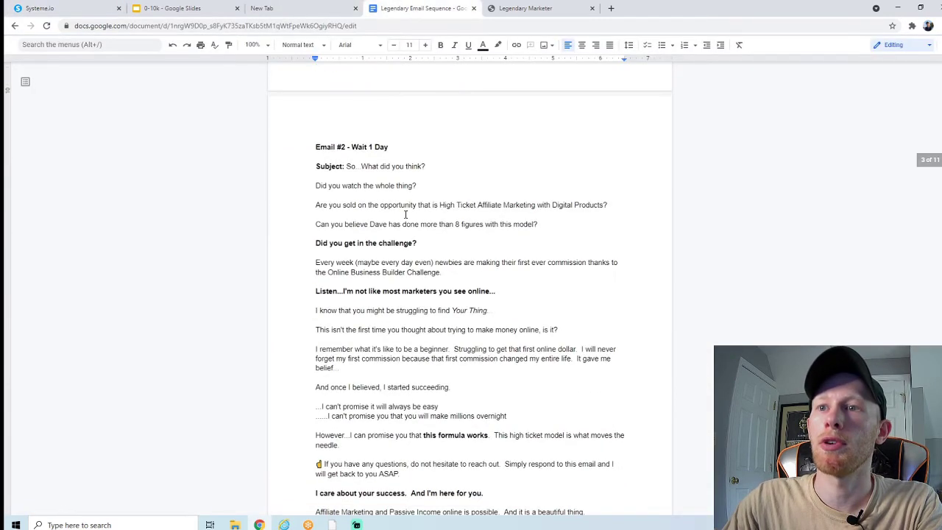
{"action": "left_click_drag", "start_coordinate": [428, 167], "coordinate": [349, 168]}
{"action": "right_click", "coordinate": [353, 167]}
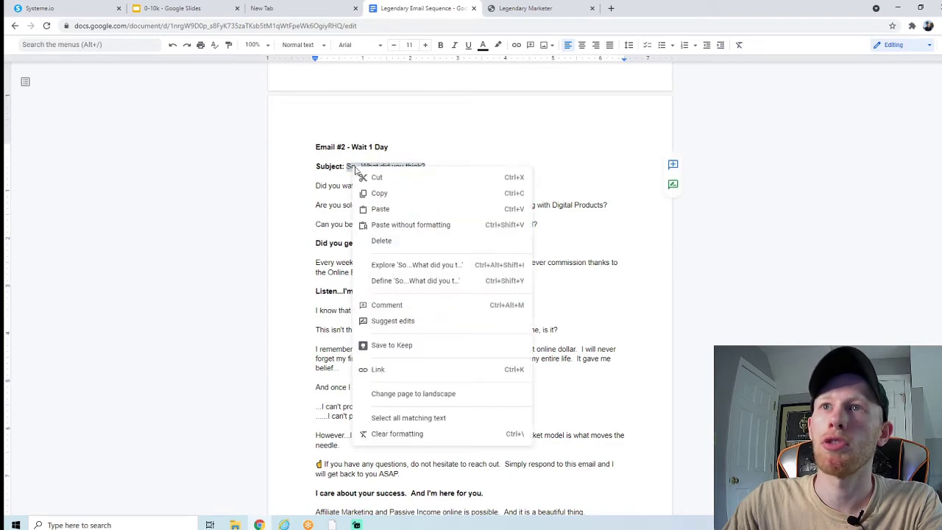
{"action": "left_click", "coordinate": [383, 191]}
Step: Create a classic-editor email with the pasted subject 'So…What did you think?'
{"action": "left_click", "coordinate": [105, 9]}
{"action": "left_click", "coordinate": [317, 214]}
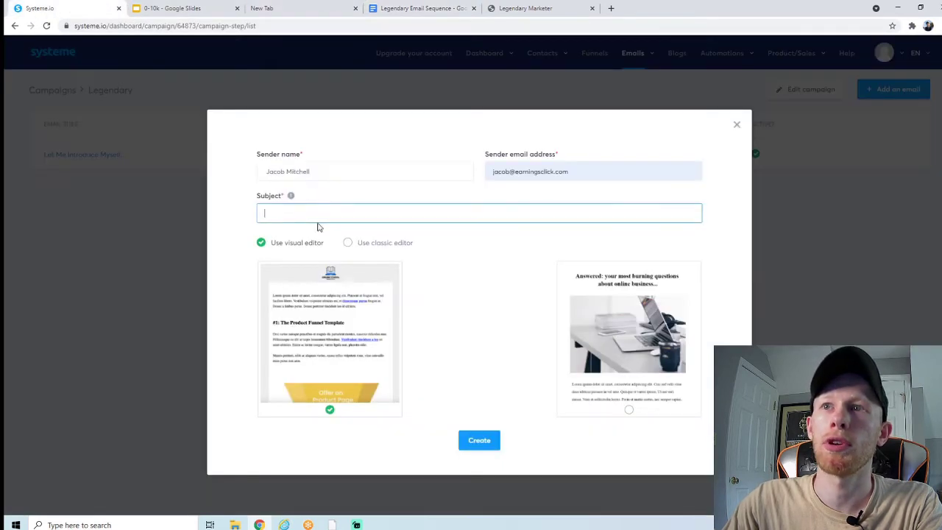
{"action": "key", "text": "ctrl+v"}
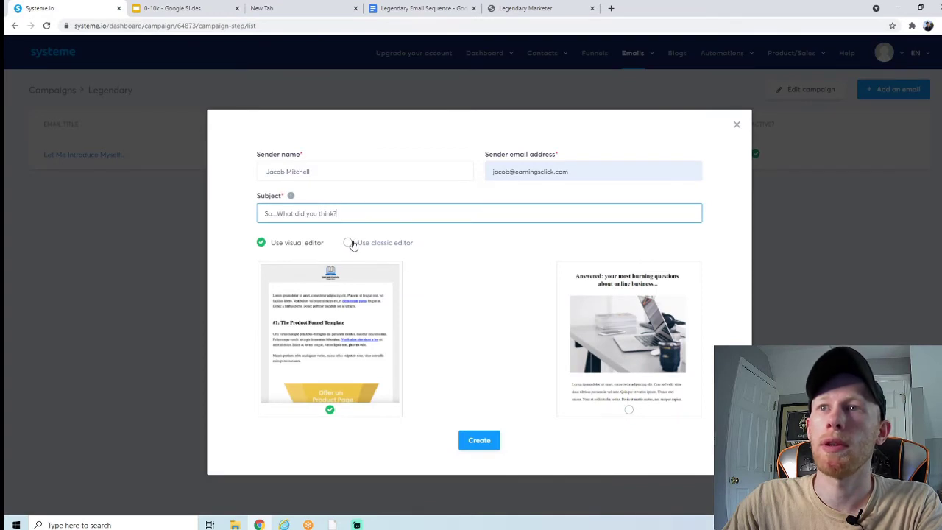
{"action": "left_click", "coordinate": [357, 245]}
{"action": "left_click", "coordinate": [464, 273]}
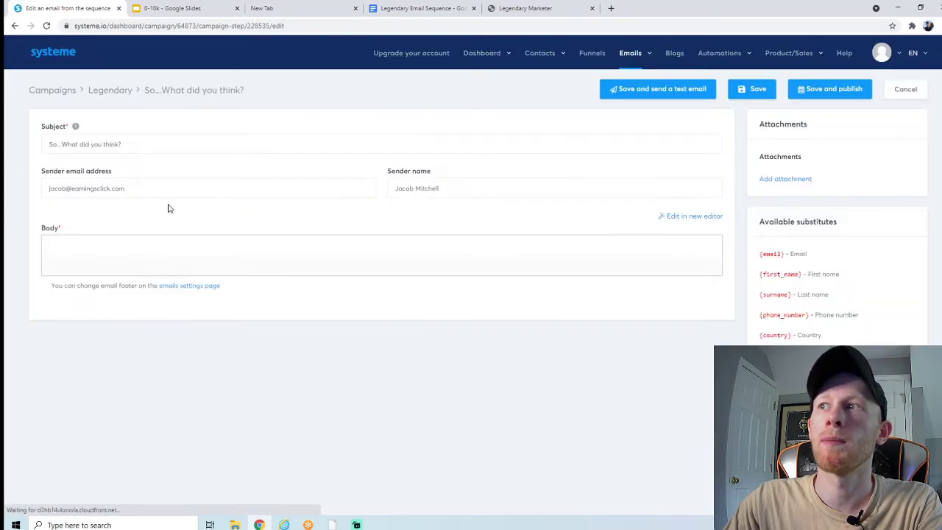
Step: Copy the Email #2 body text from the Google Doc sequence
{"action": "left_click", "coordinate": [420, 9]}
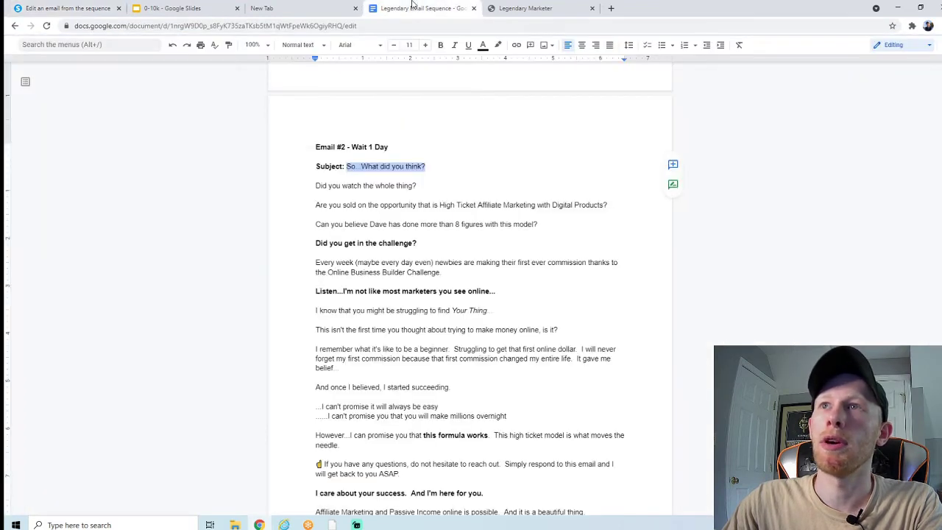
{"action": "scroll", "coordinate": [383, 184], "scroll_direction": "down", "scroll_amount": 2}
{"action": "left_click", "coordinate": [355, 131]}
{"action": "left_click_drag", "start_coordinate": [316, 86], "coordinate": [479, 120]}
{"action": "scroll", "coordinate": [473, 122], "scroll_direction": "up", "scroll_amount": 1}
{"action": "scroll", "coordinate": [473, 122], "scroll_direction": "up", "scroll_amount": 3}
{"action": "right_click", "coordinate": [424, 144]}
{"action": "left_click", "coordinate": [441, 174]}
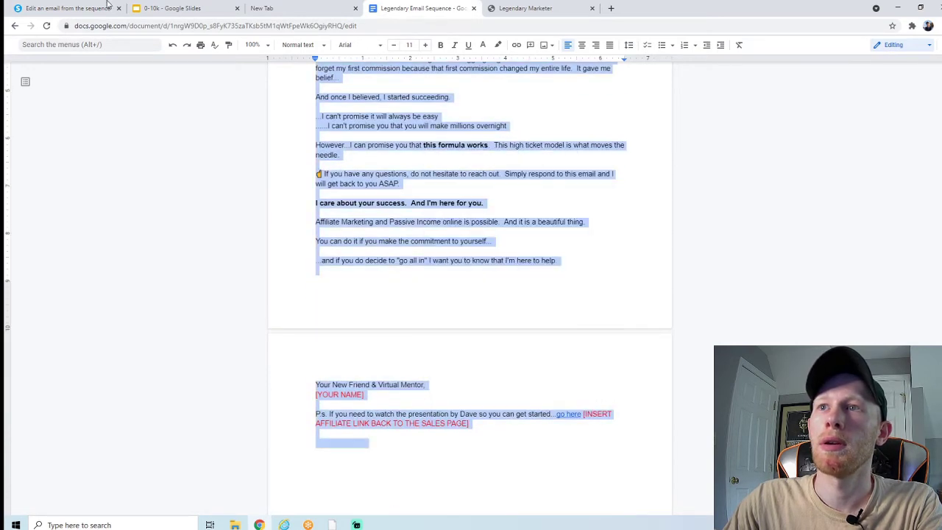
Step: Paste the Email #2 text into the empty body of 'So…What did you think?'
{"action": "left_click", "coordinate": [67, 8]}
{"action": "left_click", "coordinate": [279, 238]}
{"action": "key", "text": "ctrl+v"}
{"action": "scroll", "coordinate": [243, 279], "scroll_direction": "up", "scroll_amount": 10}
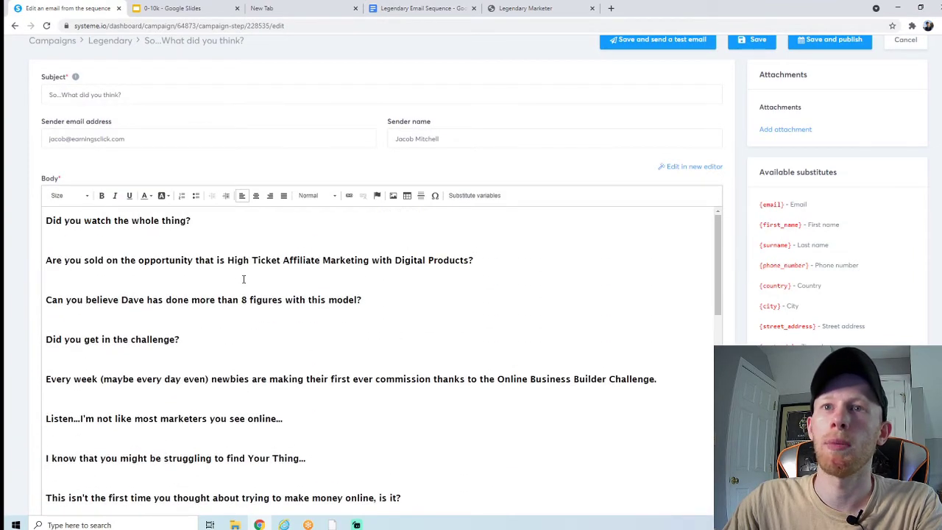
{"action": "scroll", "coordinate": [170, 248], "scroll_direction": "down", "scroll_amount": 5}
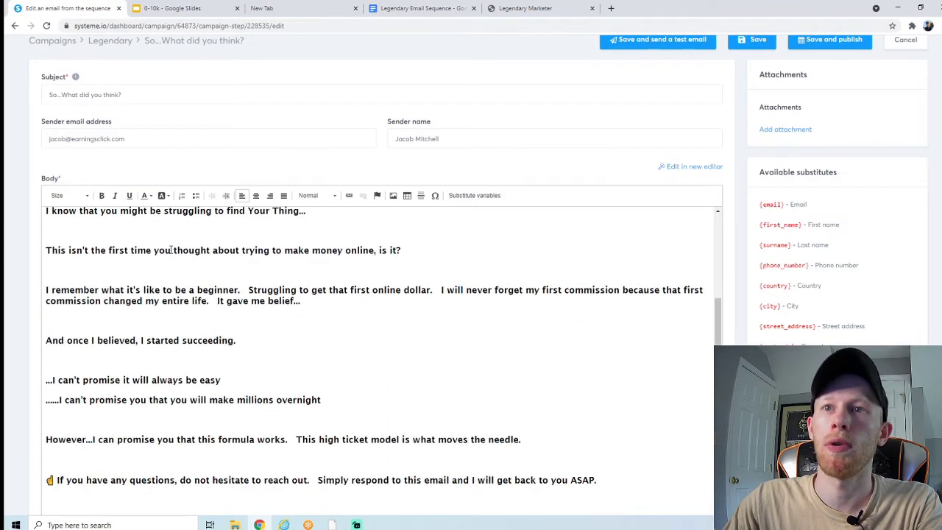
{"action": "scroll", "coordinate": [338, 275], "scroll_direction": "down", "scroll_amount": 4}
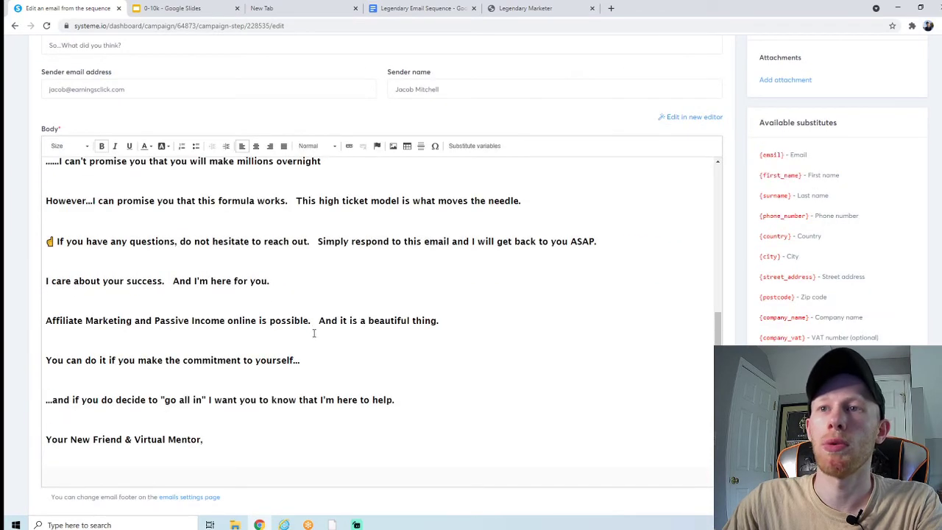
{"action": "scroll", "coordinate": [366, 328], "scroll_direction": "down", "scroll_amount": 3}
{"action": "scroll", "coordinate": [319, 319], "scroll_direction": "up", "scroll_amount": 12}
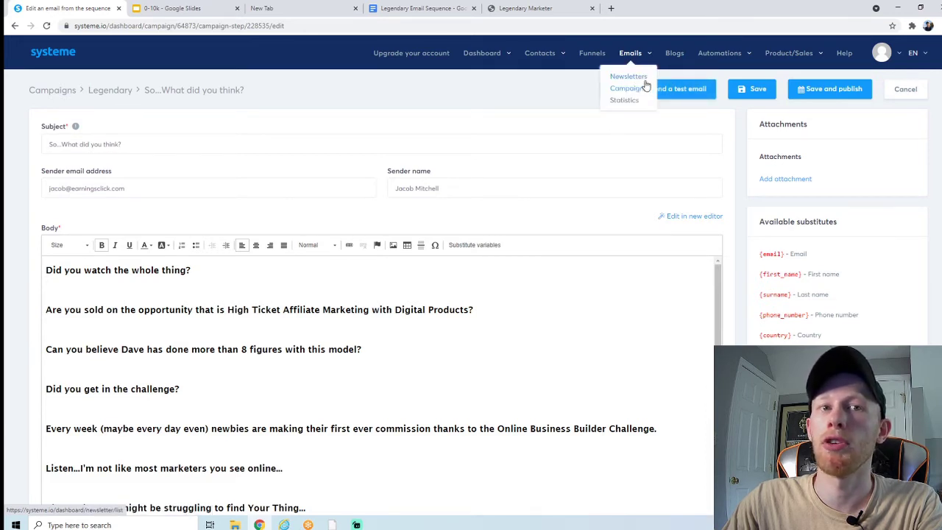
Step: Publish 'So…What did you think?' with a 1 day sending delay
{"action": "left_click", "coordinate": [807, 99]}
{"action": "left_click", "coordinate": [401, 169]}
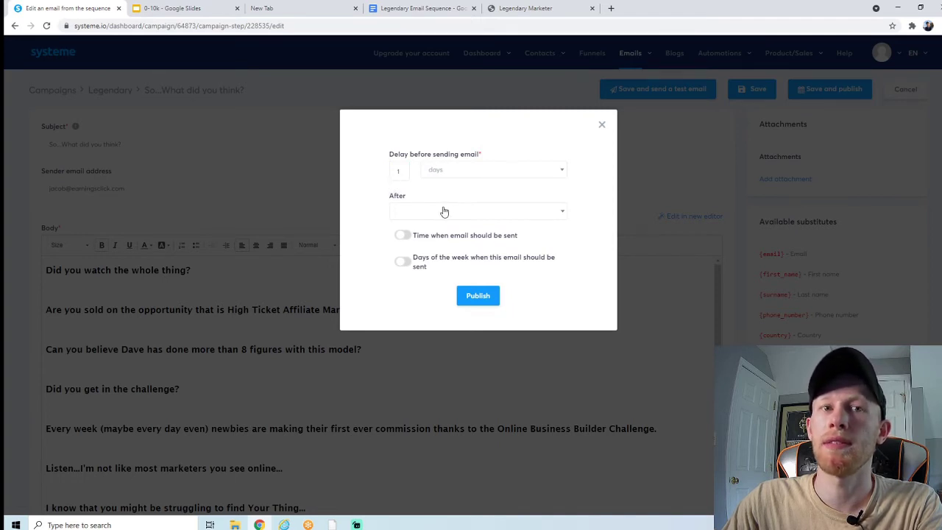
{"action": "left_click", "coordinate": [474, 295]}
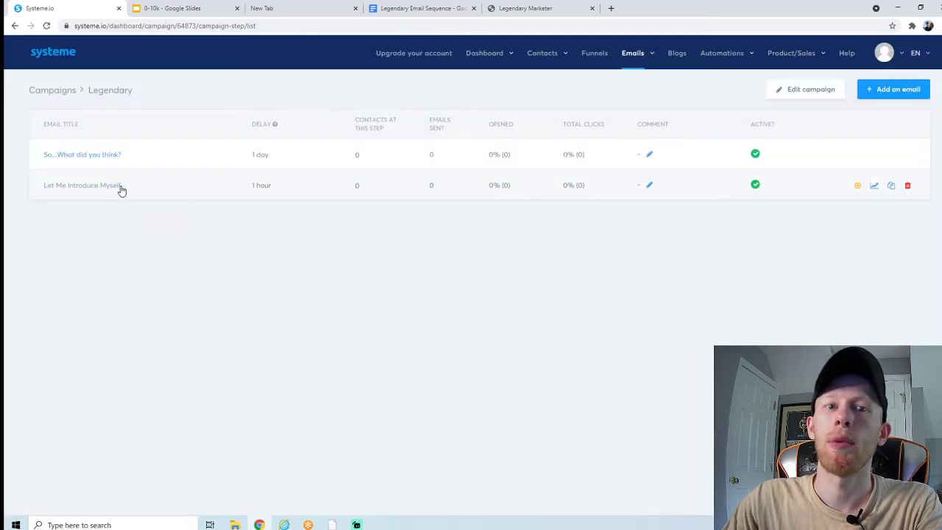
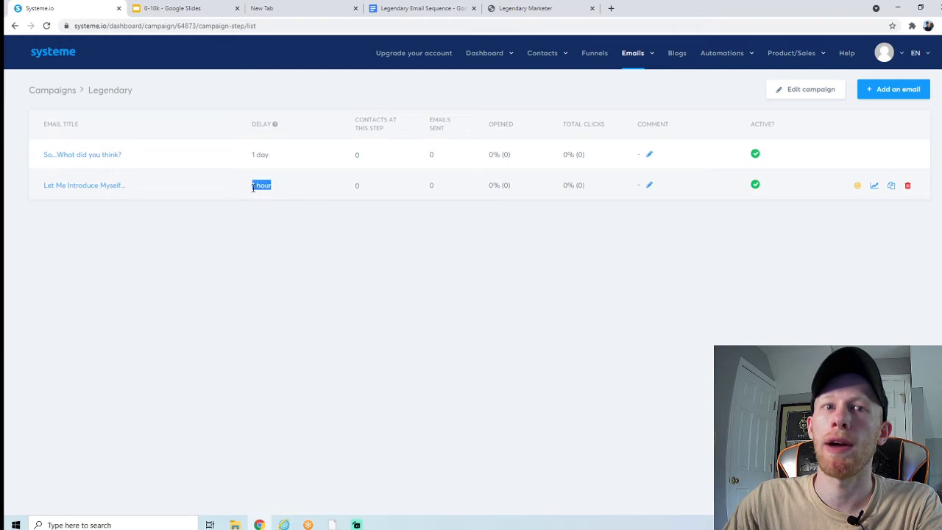
Step: Highlight the first email's 1-day delay in the Legendary campaign
{"action": "left_click_drag", "start_coordinate": [272, 160], "coordinate": [248, 161]}
Step: Clear the delay selection and switch to the Funnels list showing funnel LM
{"action": "left_click", "coordinate": [249, 160]}
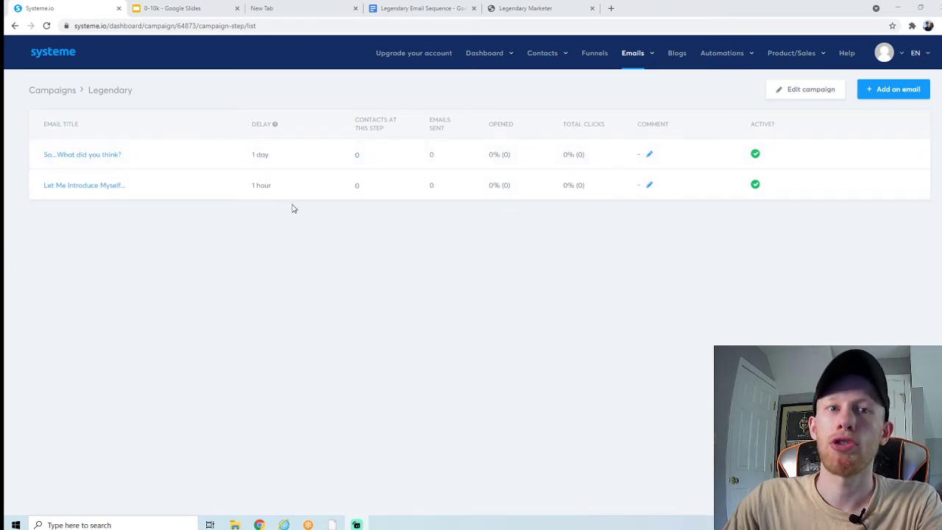
{"action": "left_click", "coordinate": [604, 72]}
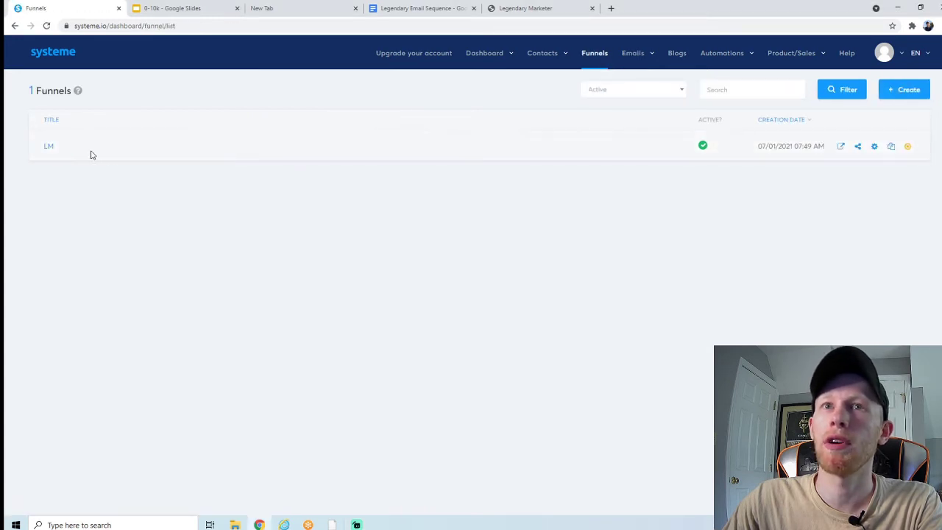
Step: Add a 'Funnel step form subscribed' rule on LM's Squeeze page that subscribes contacts to Legendary
{"action": "left_click", "coordinate": [49, 150]}
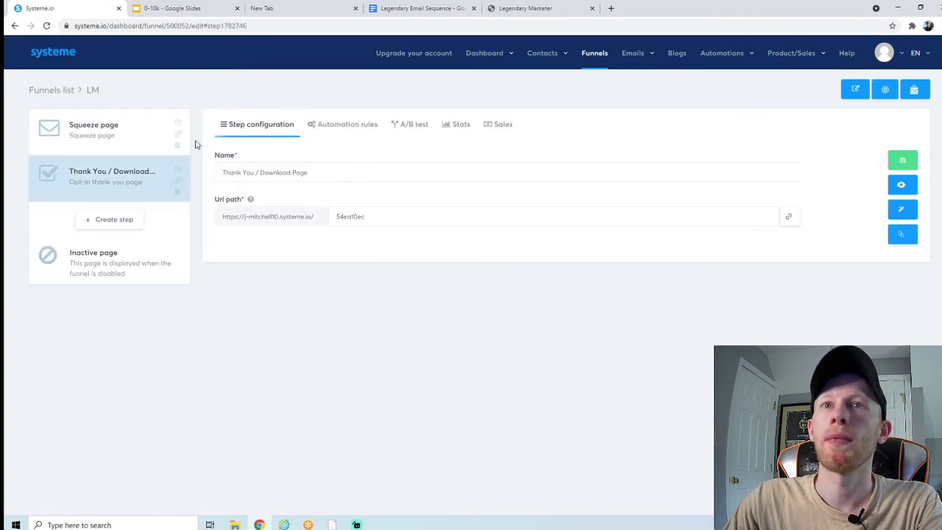
{"action": "left_click", "coordinate": [115, 135]}
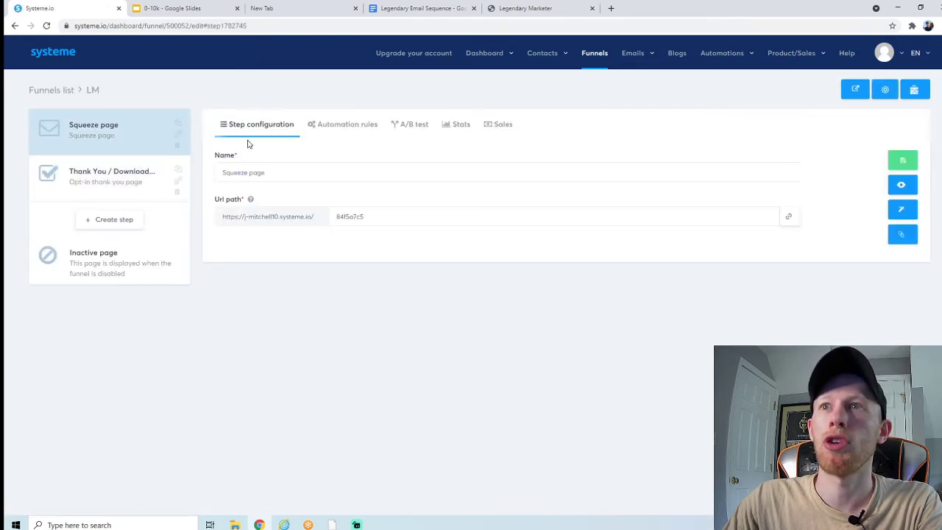
{"action": "left_click", "coordinate": [324, 127]}
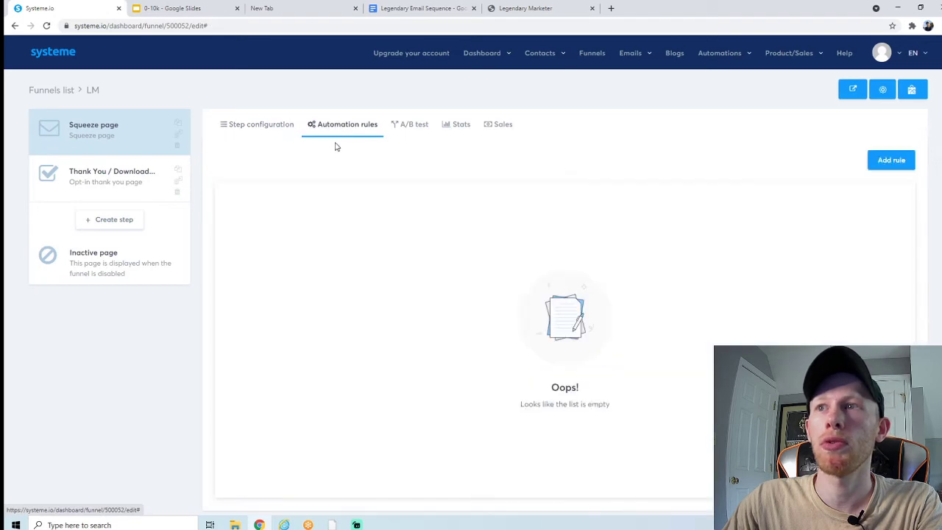
{"action": "left_click", "coordinate": [880, 162]}
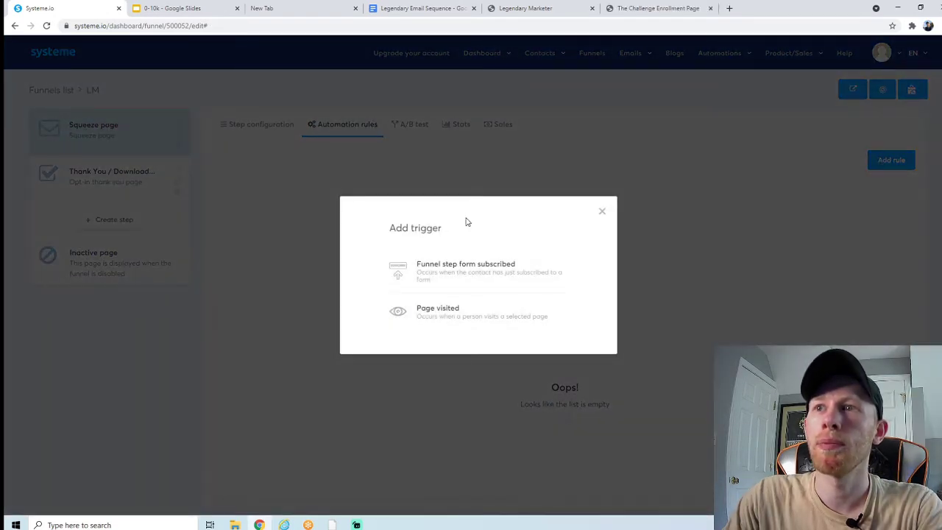
{"action": "left_click", "coordinate": [476, 268]}
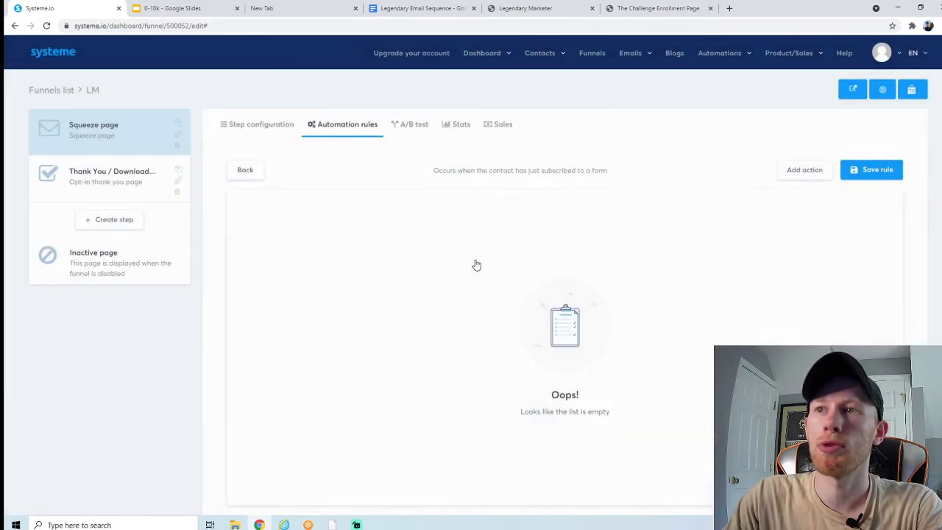
{"action": "left_click", "coordinate": [799, 172]}
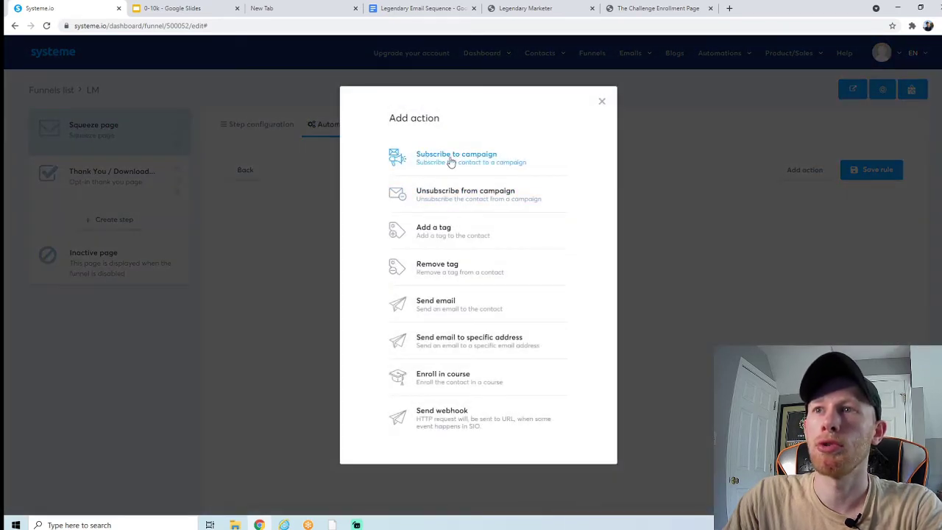
{"action": "left_click", "coordinate": [456, 159]}
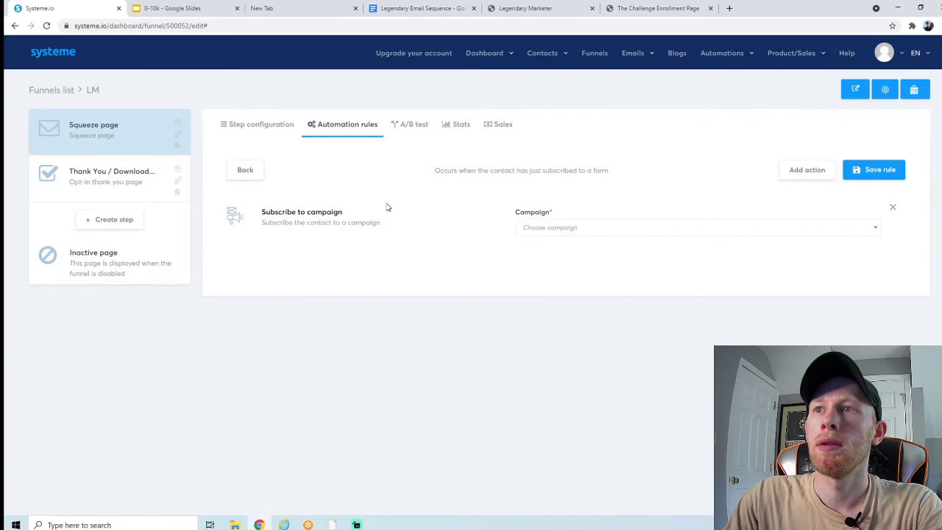
{"action": "left_click", "coordinate": [535, 230]}
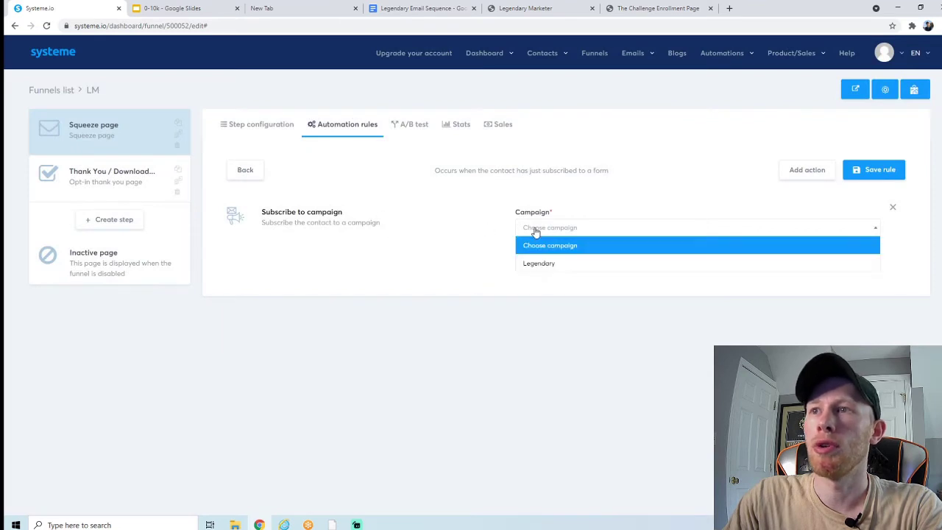
{"action": "left_click", "coordinate": [552, 264]}
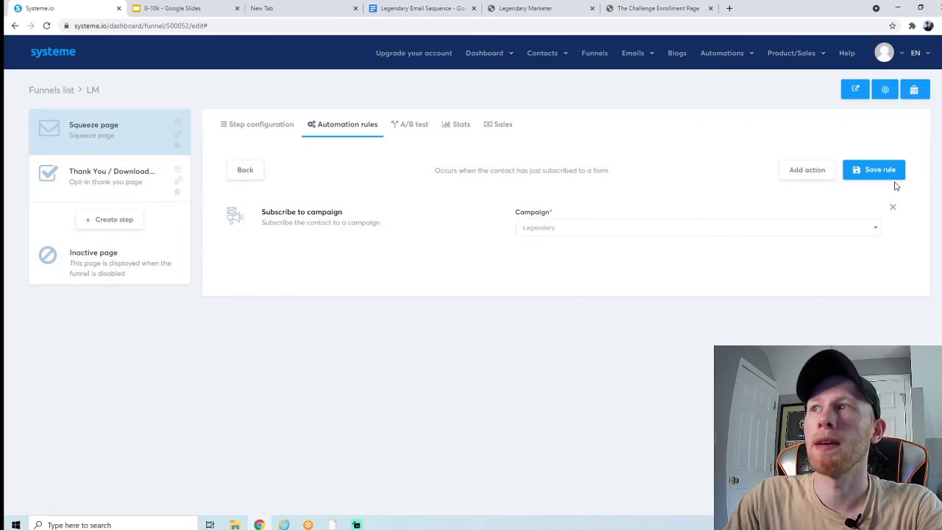
{"action": "left_click", "coordinate": [894, 175]}
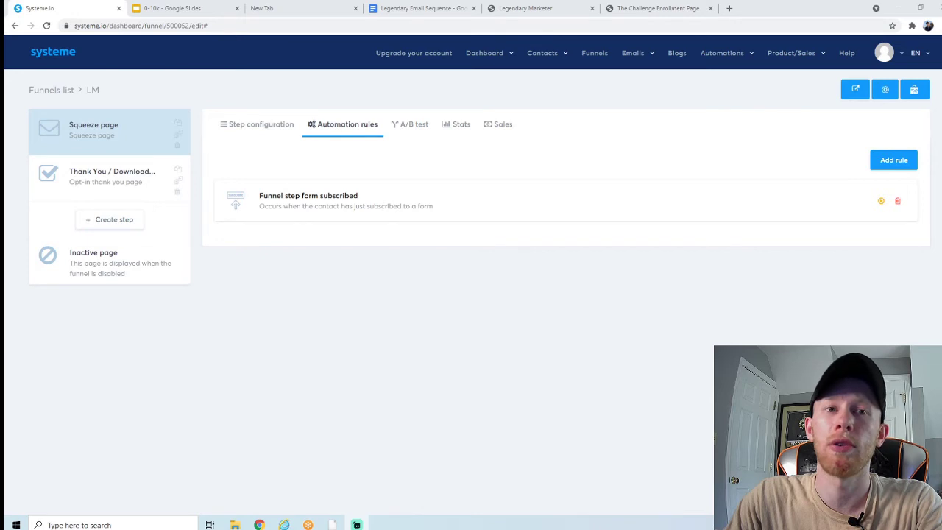
Step: In Mailing settings, start domain authentication for earningsclick.com
{"action": "key", "text": "alt+Left"}
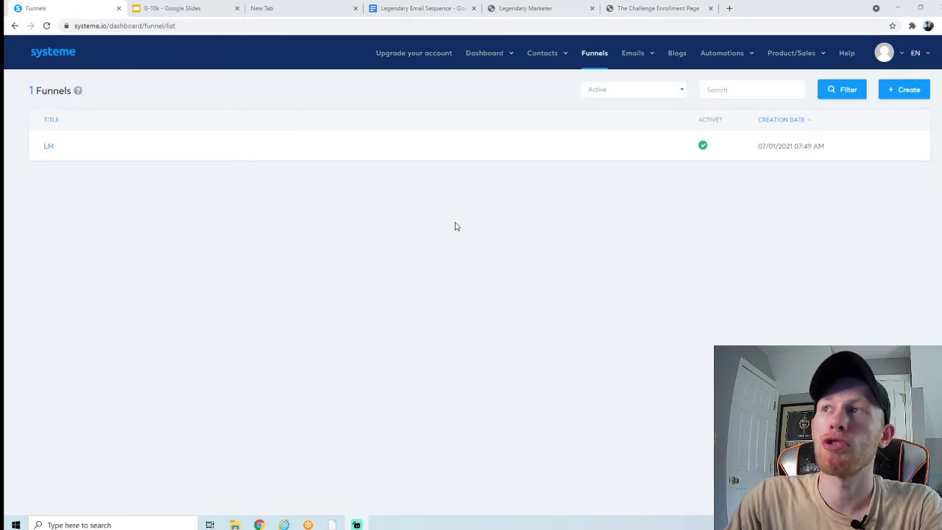
{"action": "mouse_move", "coordinate": [896, 62]}
{"action": "left_click", "coordinate": [861, 97]}
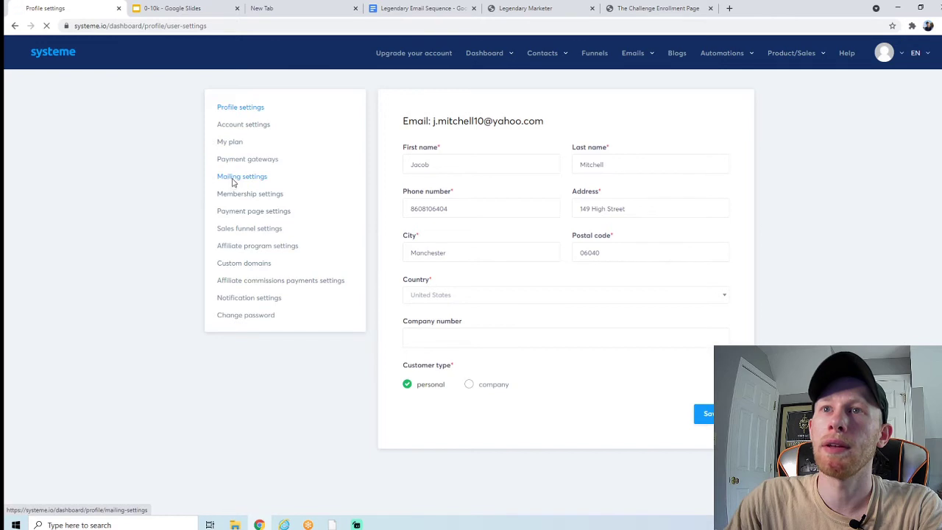
{"action": "left_click", "coordinate": [232, 180]}
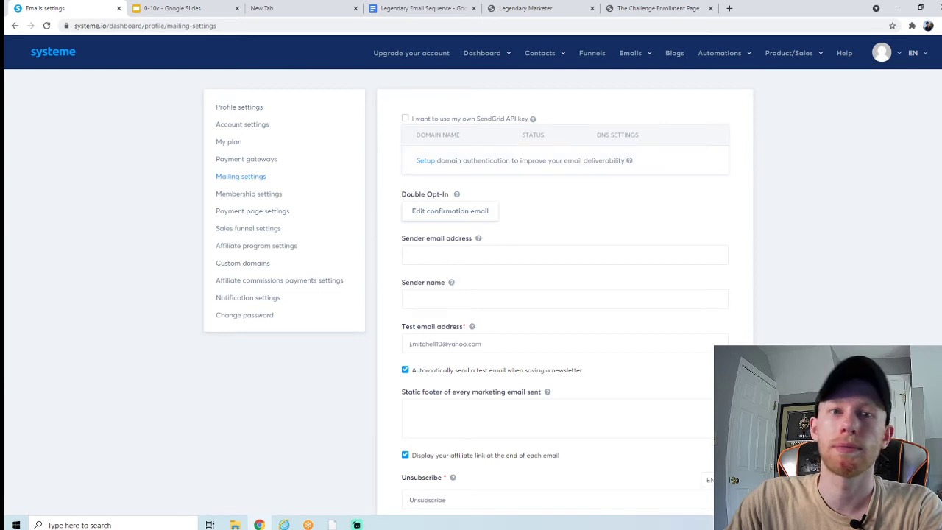
{"action": "left_click", "coordinate": [425, 163]}
{"action": "type", "text": "ear"}
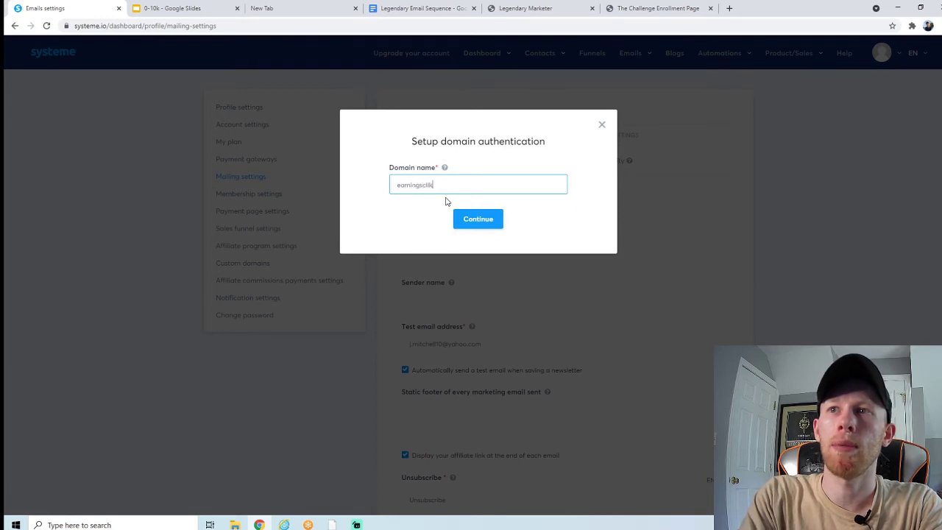
{"action": "type", "text": "ningsclick.com"}
{"action": "key", "text": "Return"}
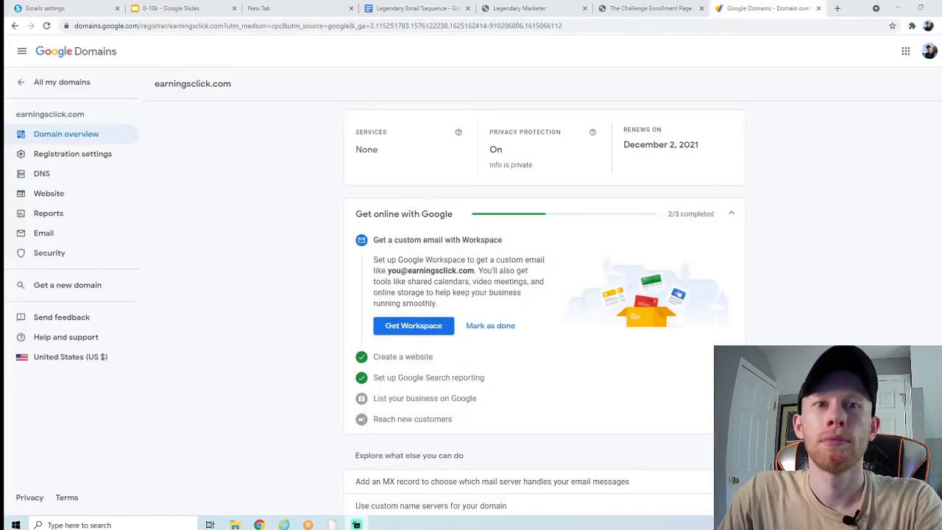
Step: Show earningsclick.com's Custom resource records in Google Domains, then return to Systeme.io's CNAME list
{"action": "left_click", "coordinate": [121, 133]}
{"action": "left_click_drag", "start_coordinate": [229, 84], "coordinate": [154, 89]}
{"action": "left_click", "coordinate": [156, 88]}
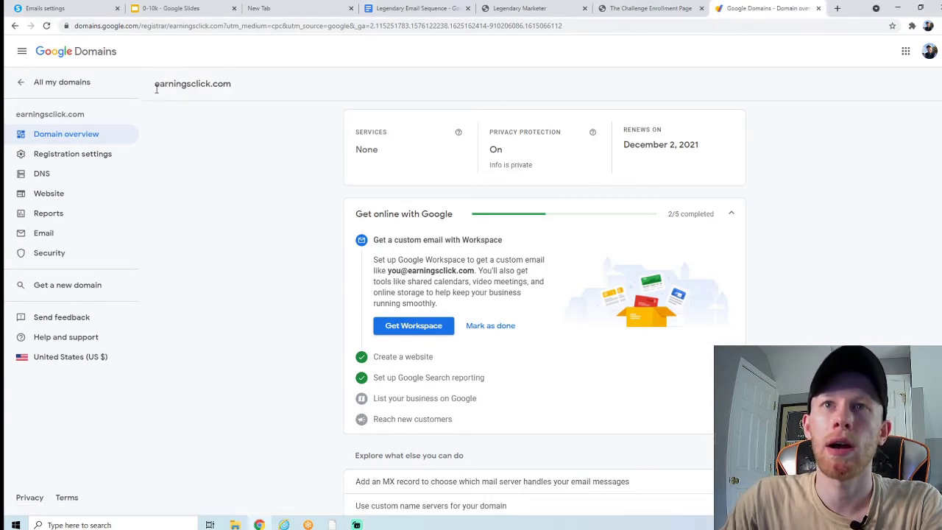
{"action": "left_click", "coordinate": [66, 179]}
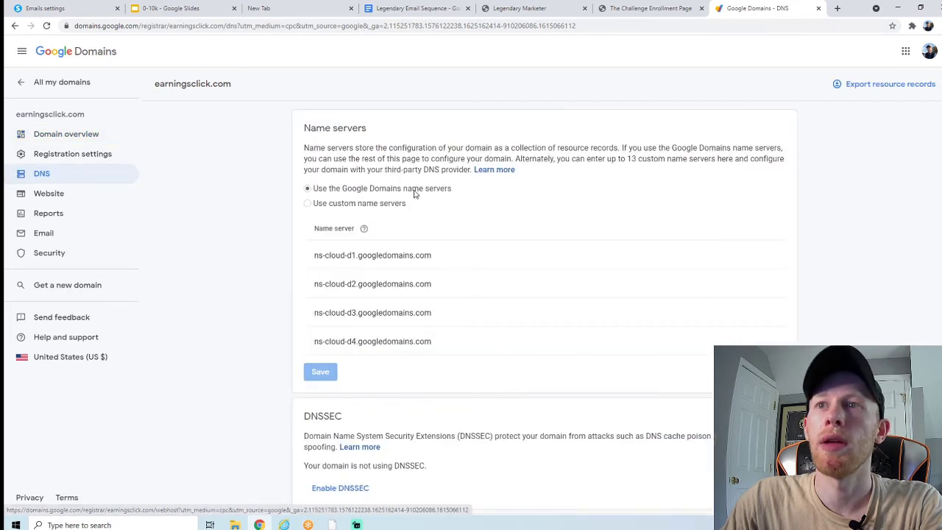
{"action": "scroll", "coordinate": [285, 199], "scroll_direction": "down", "scroll_amount": 9}
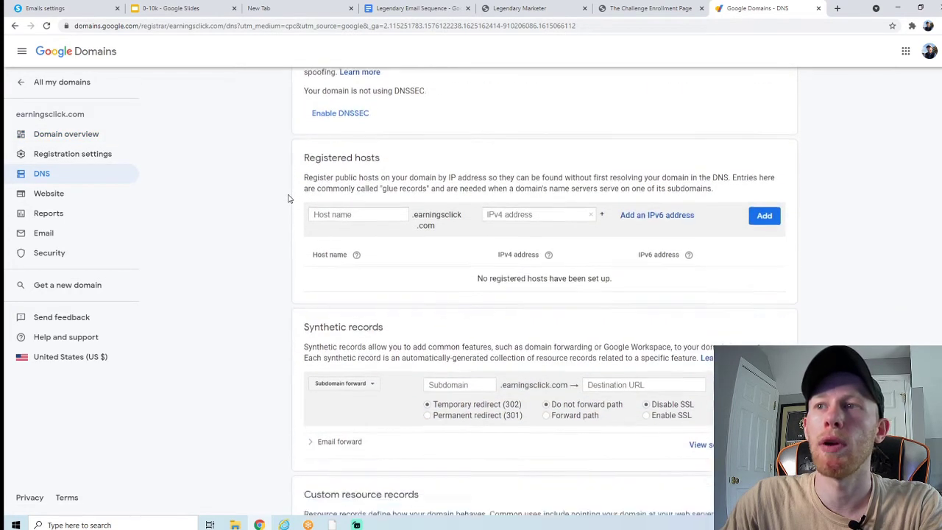
{"action": "scroll", "coordinate": [288, 198], "scroll_direction": "down", "scroll_amount": 1}
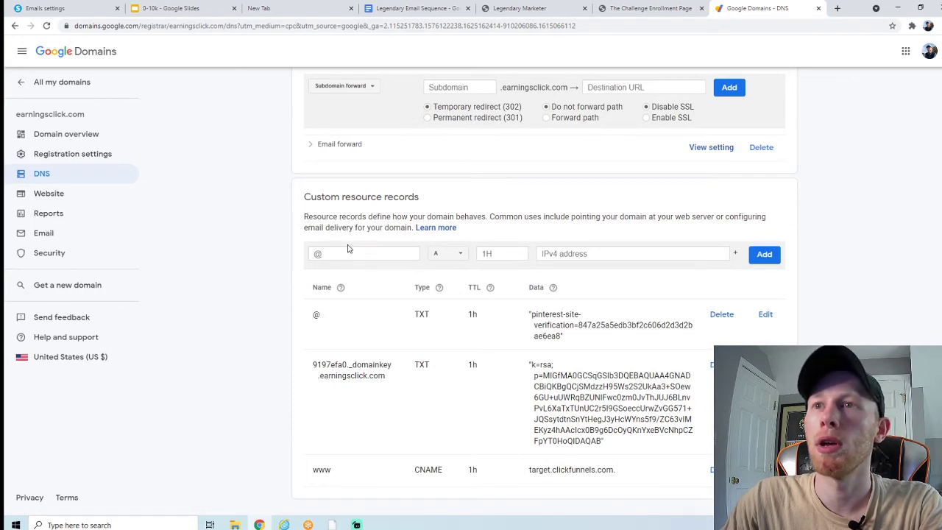
{"action": "left_click", "coordinate": [89, 7]}
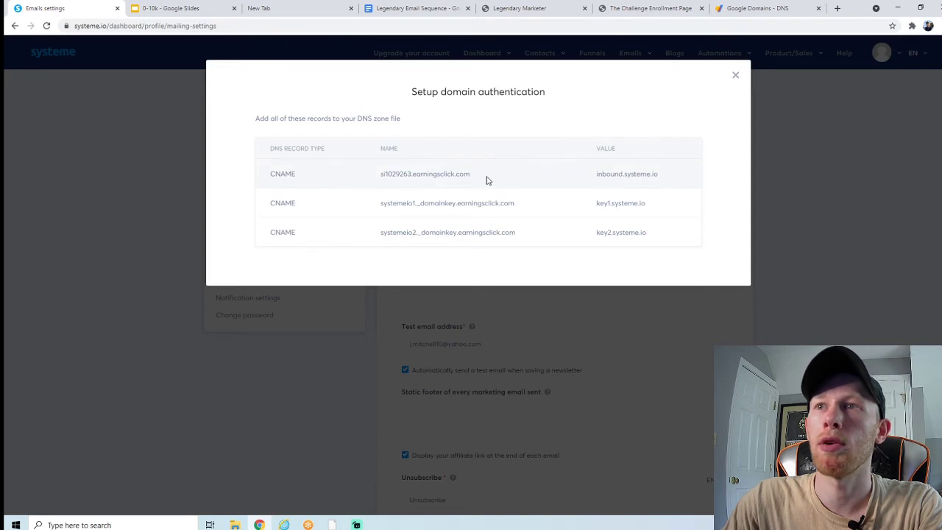
Step: Paste the first Systeme.io record name into a new Google Domains record of type CNAME
{"action": "left_click_drag", "start_coordinate": [486, 180], "coordinate": [380, 178]}
{"action": "right_click", "coordinate": [384, 175]}
{"action": "left_click", "coordinate": [395, 184]}
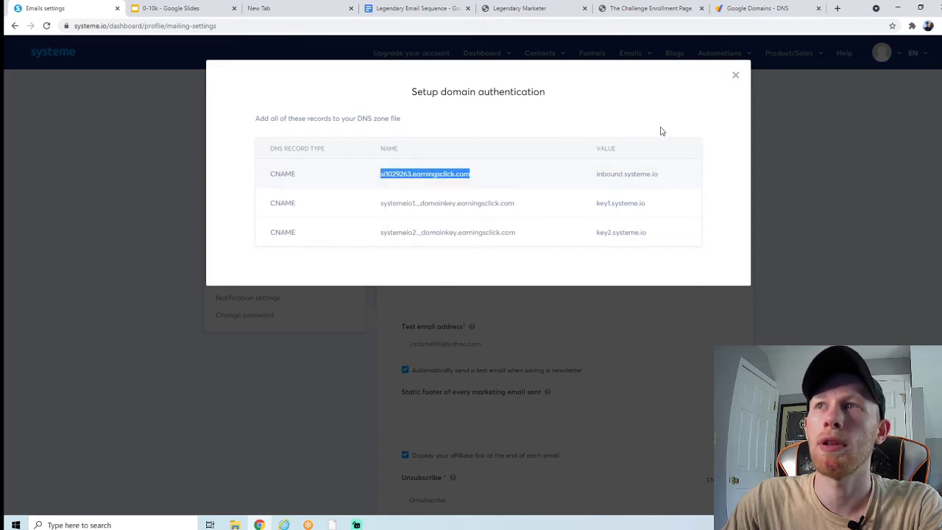
{"action": "left_click", "coordinate": [739, 9]}
{"action": "left_click", "coordinate": [373, 257]}
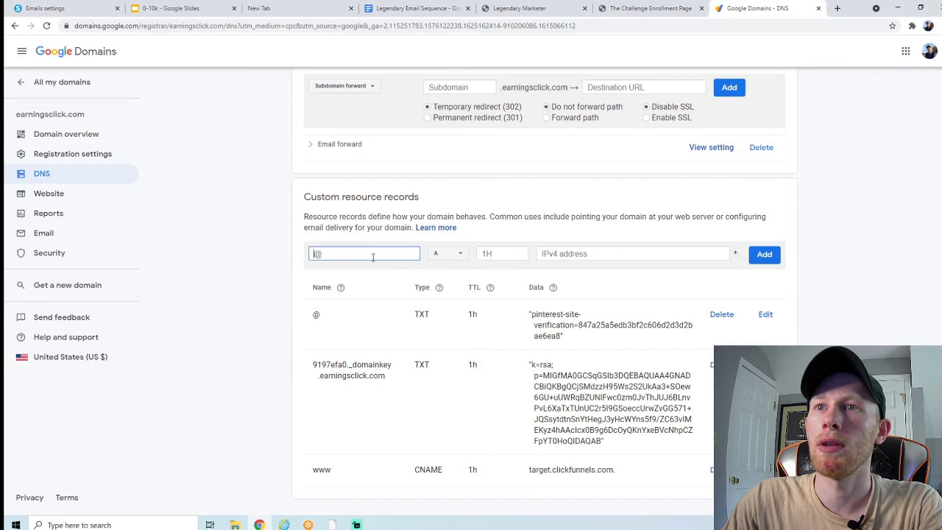
{"action": "right_click", "coordinate": [371, 256]}
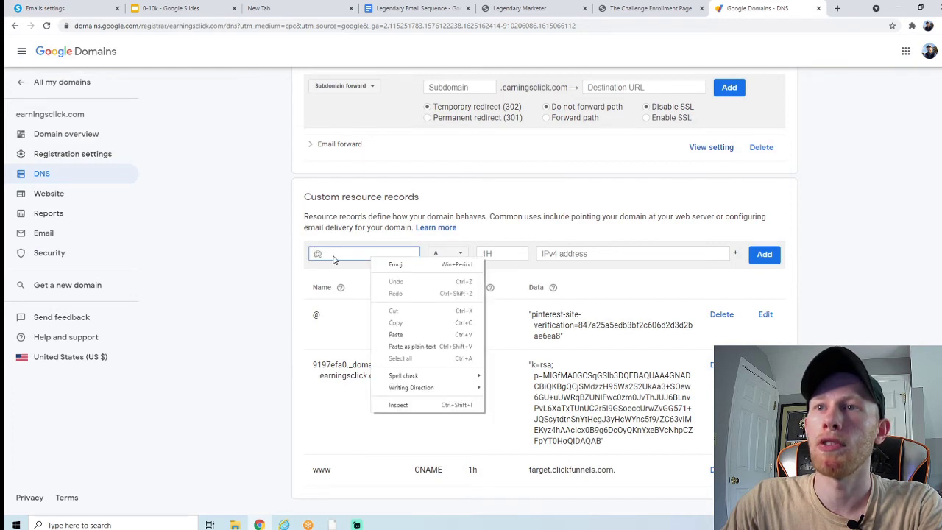
{"action": "left_click", "coordinate": [395, 334]}
{"action": "left_click", "coordinate": [445, 256]}
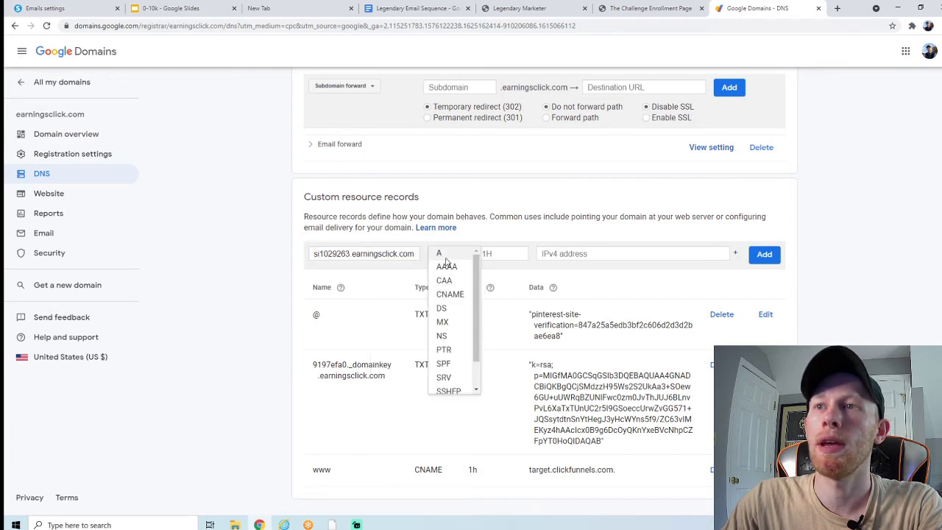
{"action": "left_click", "coordinate": [451, 294]}
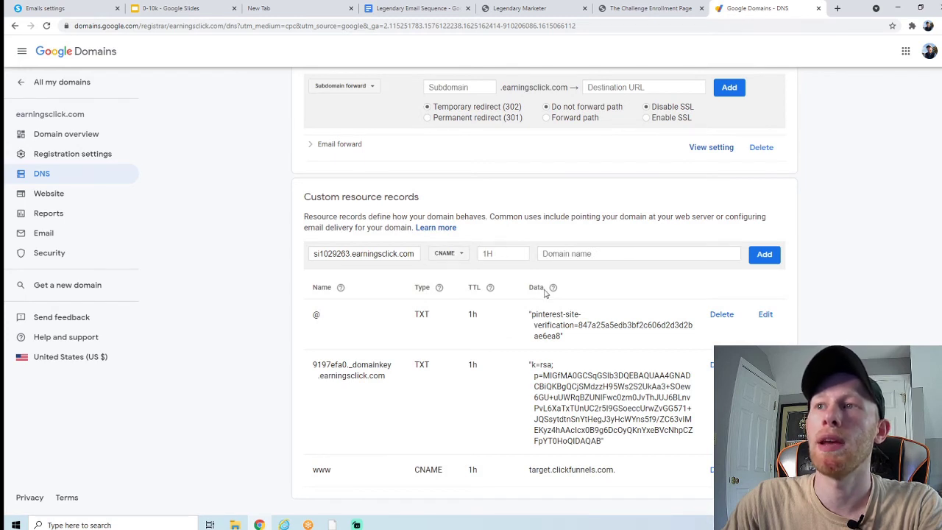
Step: Set the record's data to inbound.systeme.io and add the first CNAME record
{"action": "left_click", "coordinate": [44, 8]}
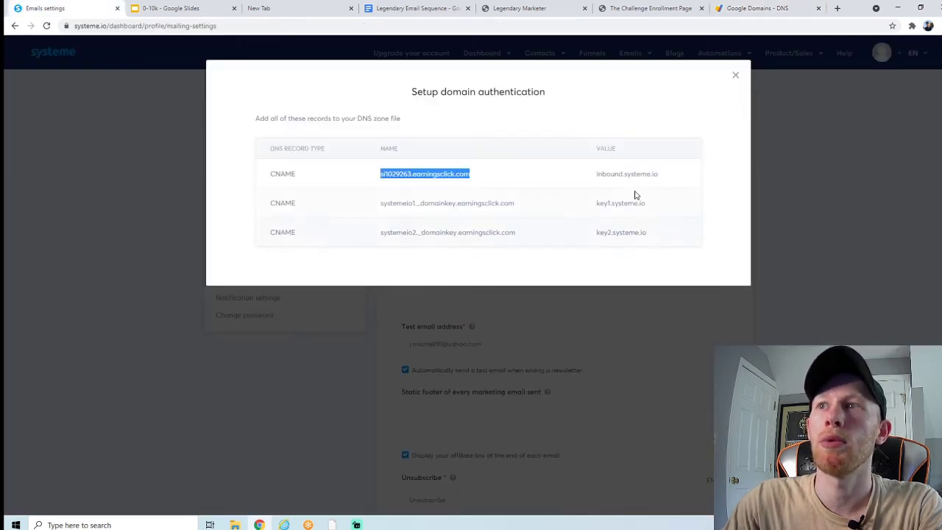
{"action": "left_click_drag", "start_coordinate": [666, 176], "coordinate": [596, 184]}
{"action": "right_click", "coordinate": [605, 177]}
{"action": "left_click", "coordinate": [615, 189]}
{"action": "left_click", "coordinate": [757, 8]}
{"action": "left_click", "coordinate": [581, 253]}
{"action": "right_click", "coordinate": [571, 260]}
{"action": "left_click", "coordinate": [578, 253]}
{"action": "right_click", "coordinate": [575, 255]}
{"action": "left_click", "coordinate": [599, 331]}
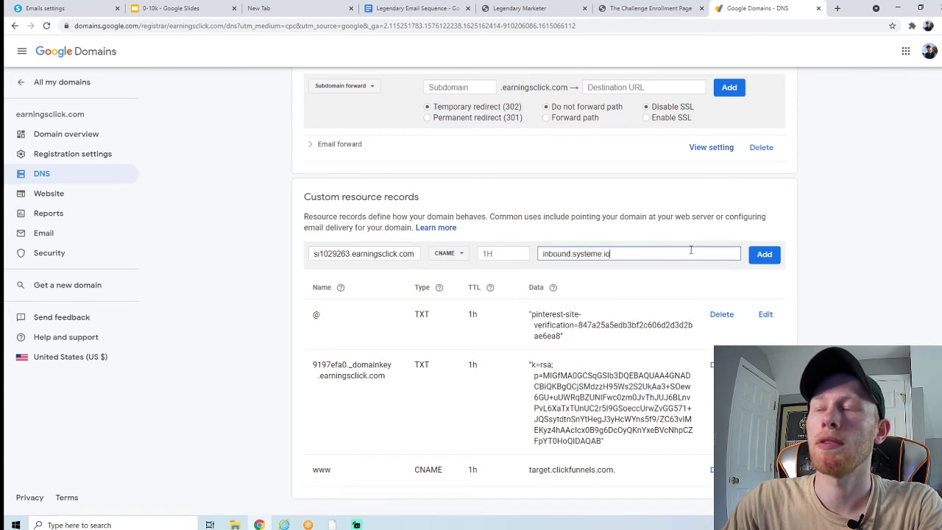
{"action": "key", "text": "Return"}
Step: Start a second CNAME record named systemeio1._domainkey, copied from Systeme.io
{"action": "left_click", "coordinate": [46, 8]}
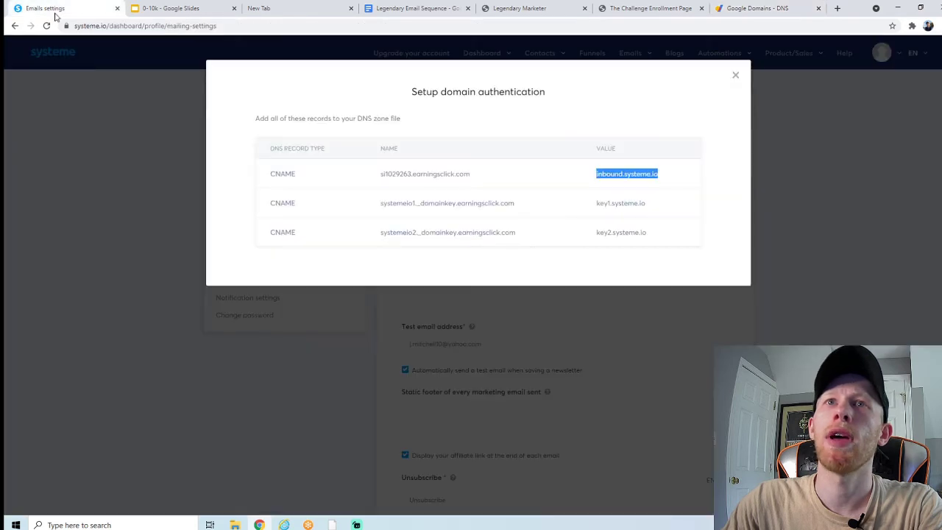
{"action": "left_click", "coordinate": [282, 206]}
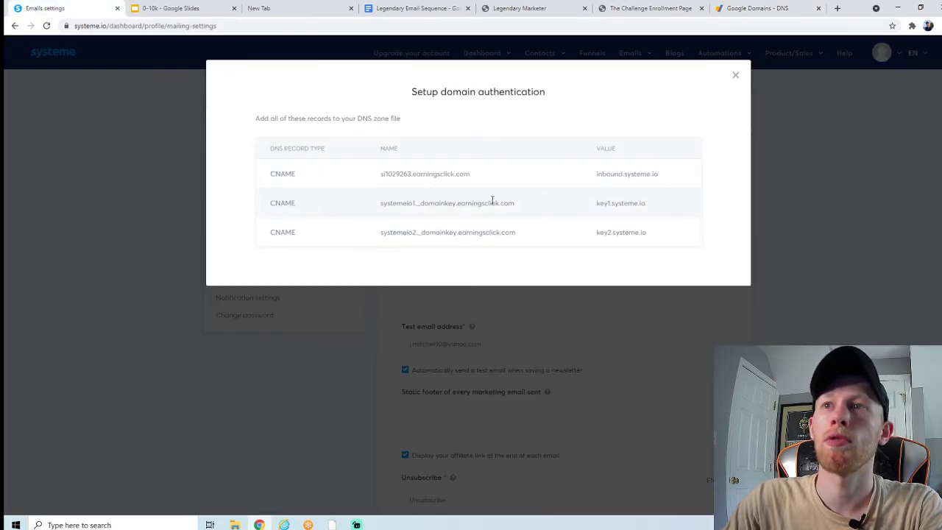
{"action": "left_click_drag", "start_coordinate": [530, 206], "coordinate": [383, 205]}
{"action": "right_click", "coordinate": [387, 205]}
{"action": "left_click", "coordinate": [403, 213]}
{"action": "left_click", "coordinate": [765, 8]}
{"action": "left_click", "coordinate": [351, 253]}
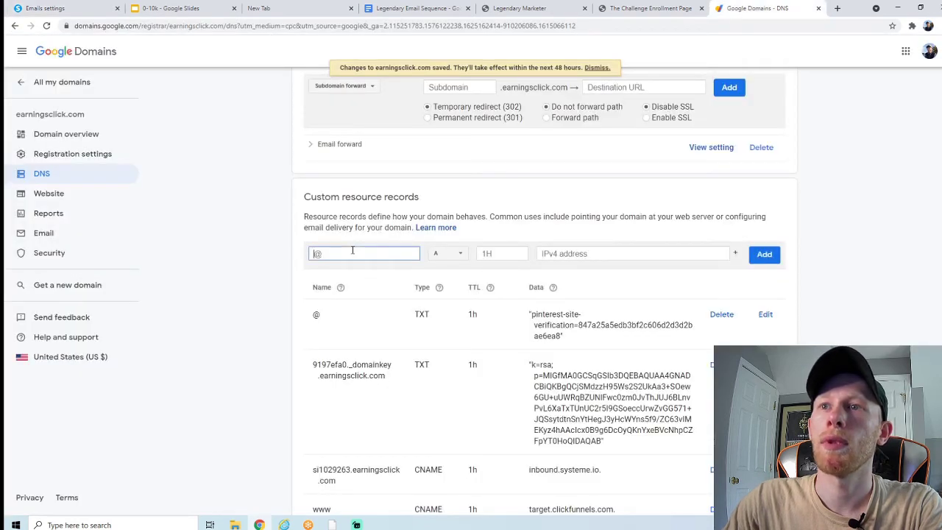
{"action": "right_click", "coordinate": [351, 255]}
{"action": "left_click", "coordinate": [378, 331]}
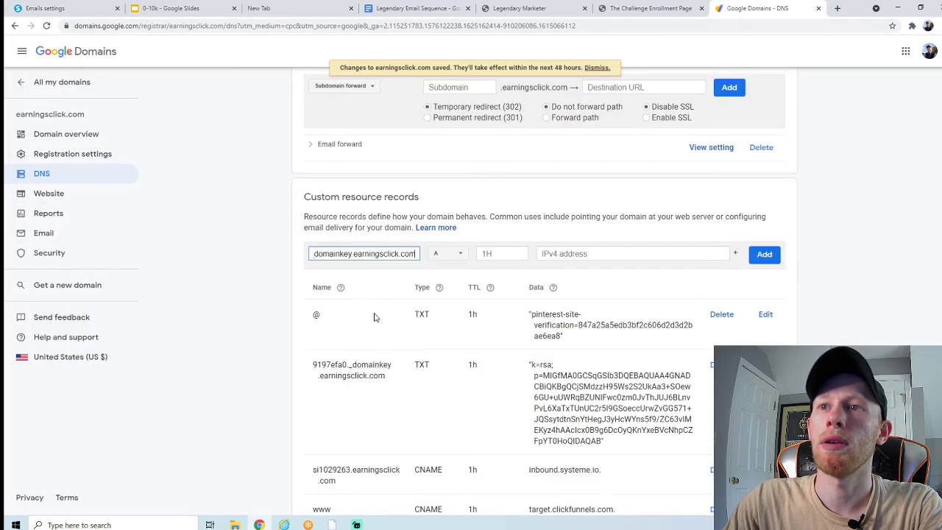
{"action": "left_click", "coordinate": [449, 256]}
{"action": "left_click", "coordinate": [451, 295]}
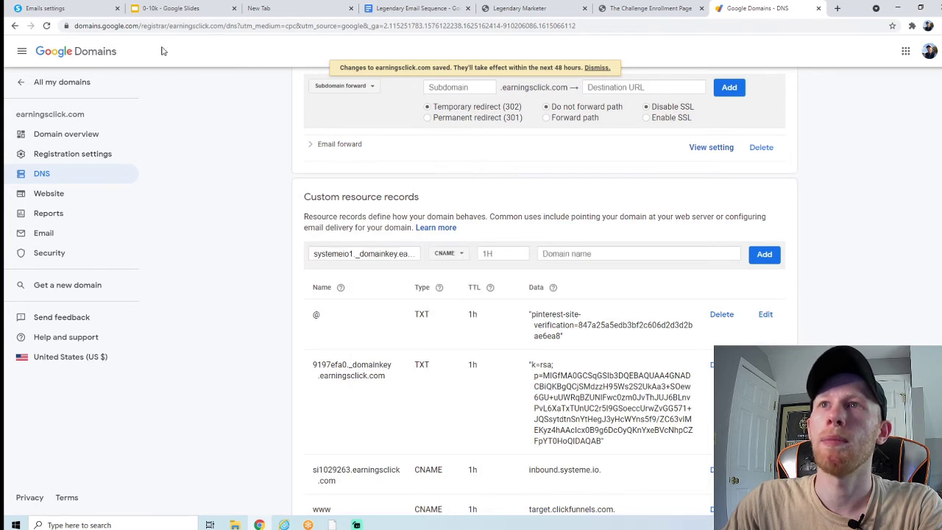
Step: Set its data to key1.systeme.io and save the systemeio1 CNAME record
{"action": "left_click", "coordinate": [84, 9]}
{"action": "left_click_drag", "start_coordinate": [650, 204], "coordinate": [599, 203]}
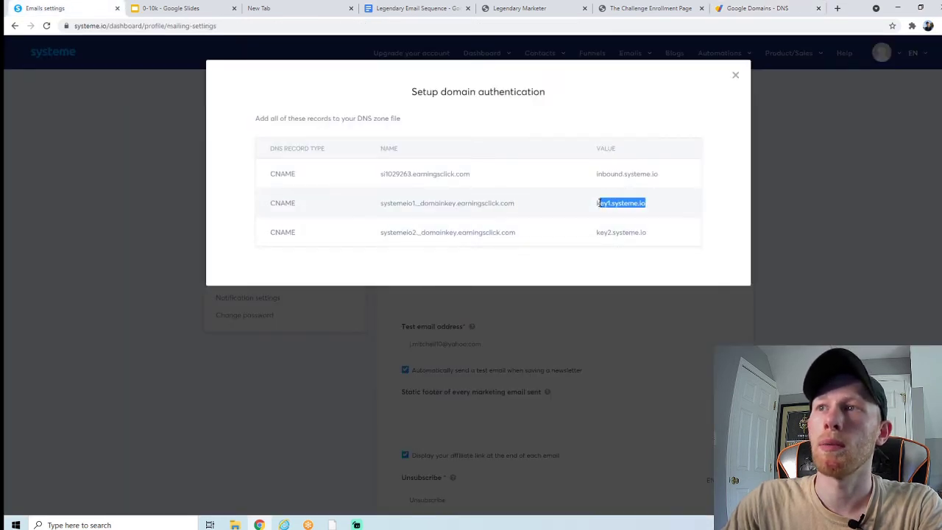
{"action": "right_click", "coordinate": [600, 204]}
{"action": "left_click", "coordinate": [618, 211]}
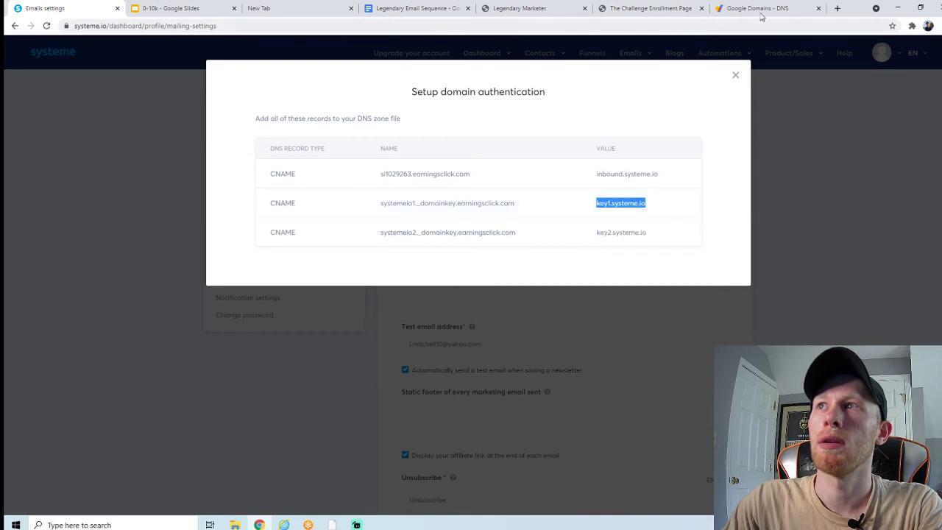
{"action": "left_click", "coordinate": [757, 8]}
{"action": "left_click", "coordinate": [559, 254]}
{"action": "right_click", "coordinate": [559, 253]}
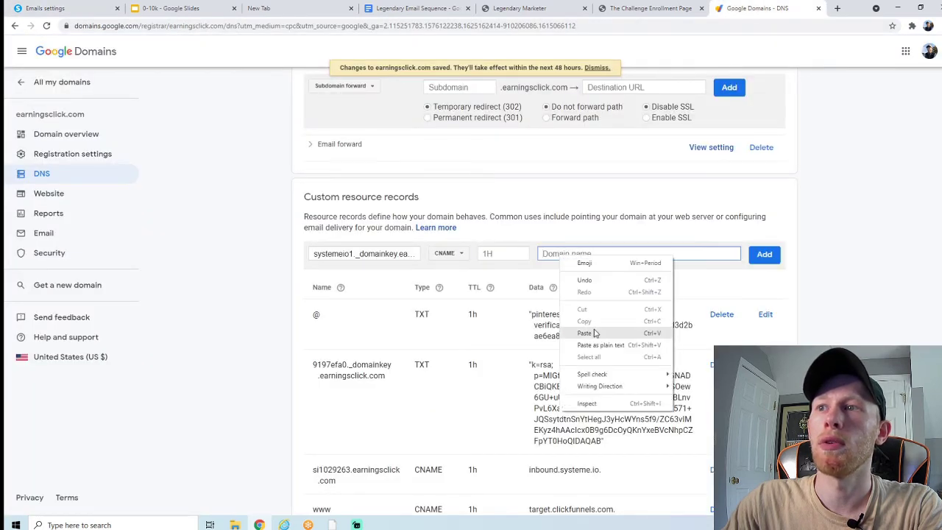
{"action": "left_click", "coordinate": [596, 329]}
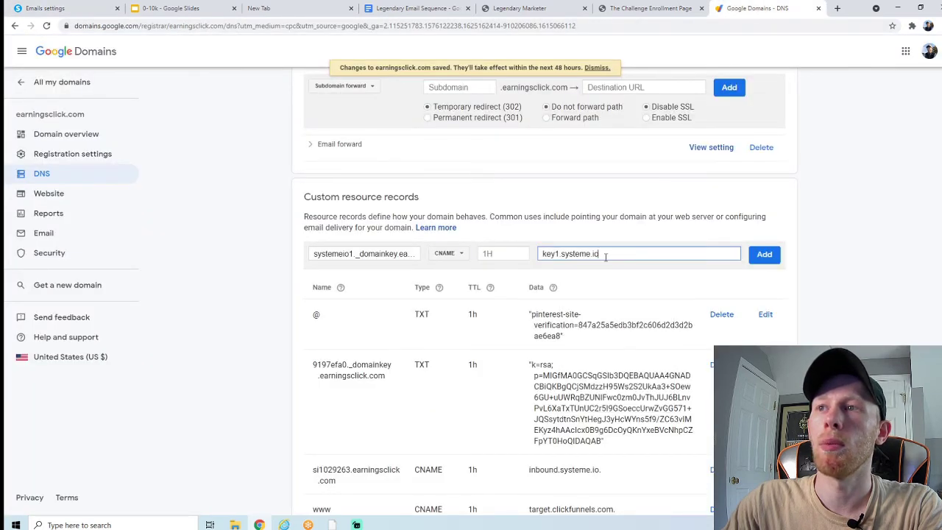
{"action": "left_click", "coordinate": [762, 257]}
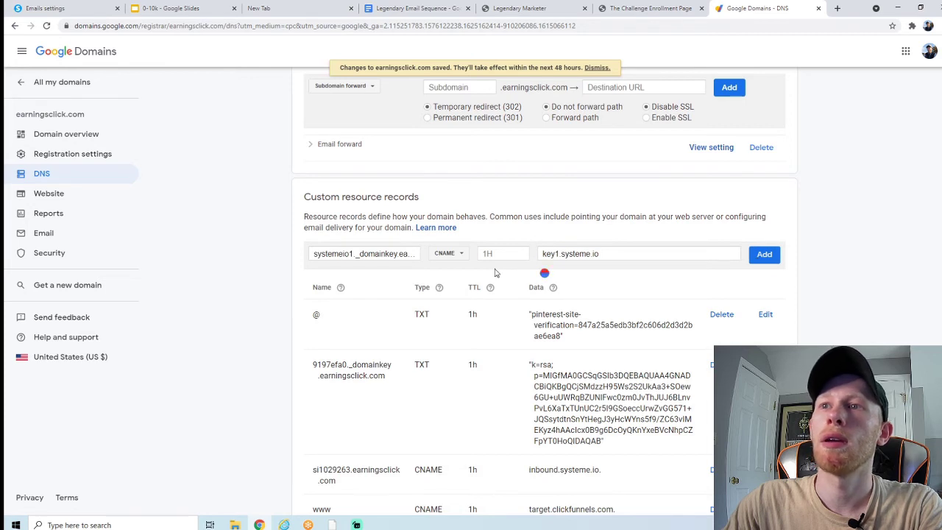
Step: Paste systemeio2._domainkey.earningsclick.com as the next new record's name
{"action": "left_click", "coordinate": [74, 9]}
{"action": "left_click_drag", "start_coordinate": [380, 234], "coordinate": [522, 236]}
{"action": "right_click", "coordinate": [486, 232]}
{"action": "left_click", "coordinate": [498, 240]}
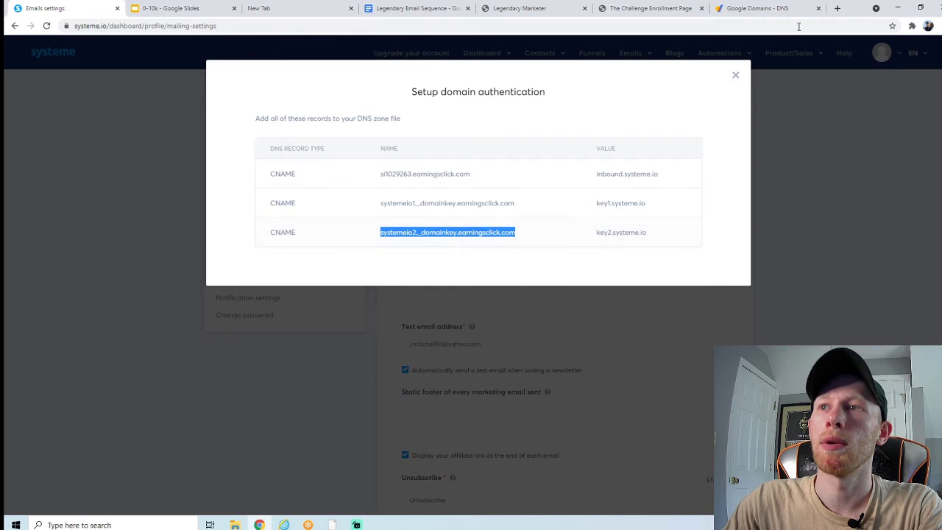
{"action": "left_click", "coordinate": [783, 13]}
{"action": "right_click", "coordinate": [395, 257]}
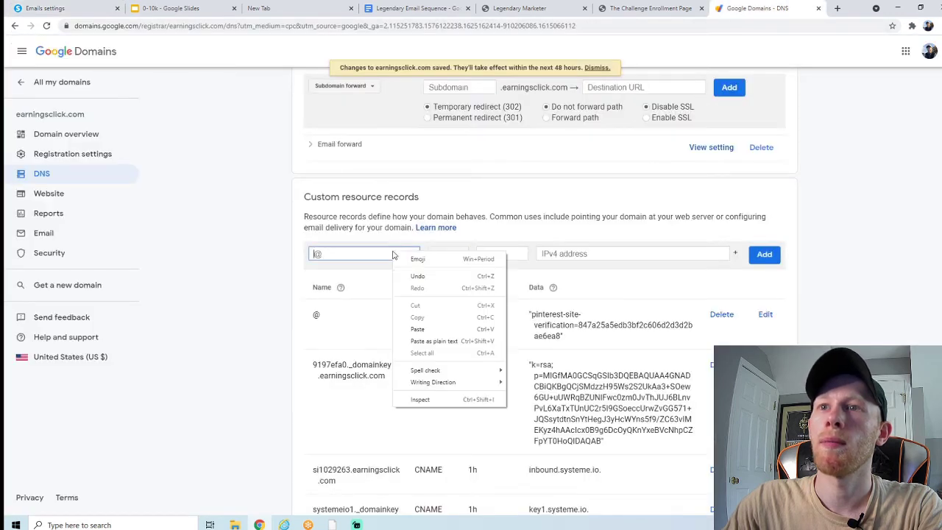
{"action": "left_click", "coordinate": [421, 329]}
Step: Set its data to key2.systeme.io, type CNAME, and save the systemeio2 record
{"action": "left_click", "coordinate": [51, 13]}
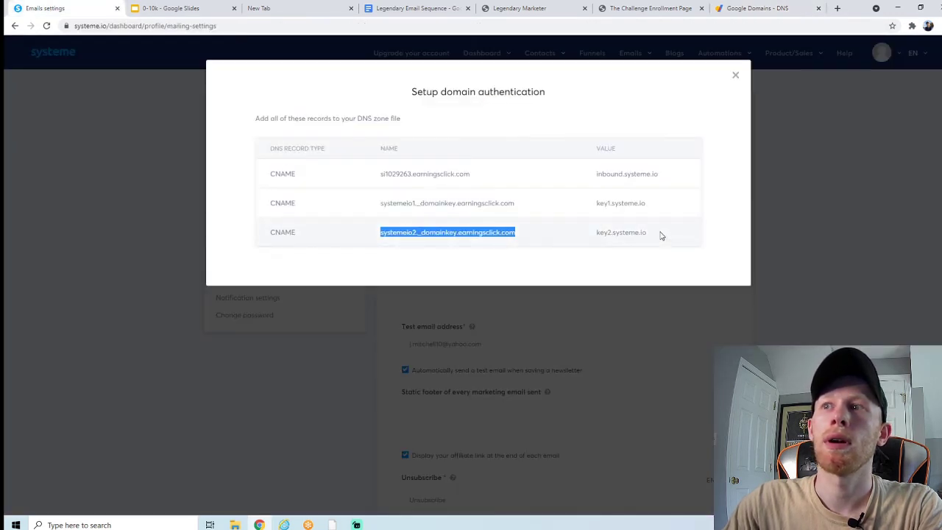
{"action": "left_click_drag", "start_coordinate": [660, 236], "coordinate": [599, 235]}
{"action": "right_click", "coordinate": [604, 236]}
{"action": "left_click", "coordinate": [618, 241]}
{"action": "left_click", "coordinate": [757, 8]}
{"action": "left_click", "coordinate": [589, 254]}
{"action": "right_click", "coordinate": [589, 258]}
{"action": "left_click", "coordinate": [612, 331]}
{"action": "left_click", "coordinate": [460, 254]}
{"action": "left_click", "coordinate": [449, 294]}
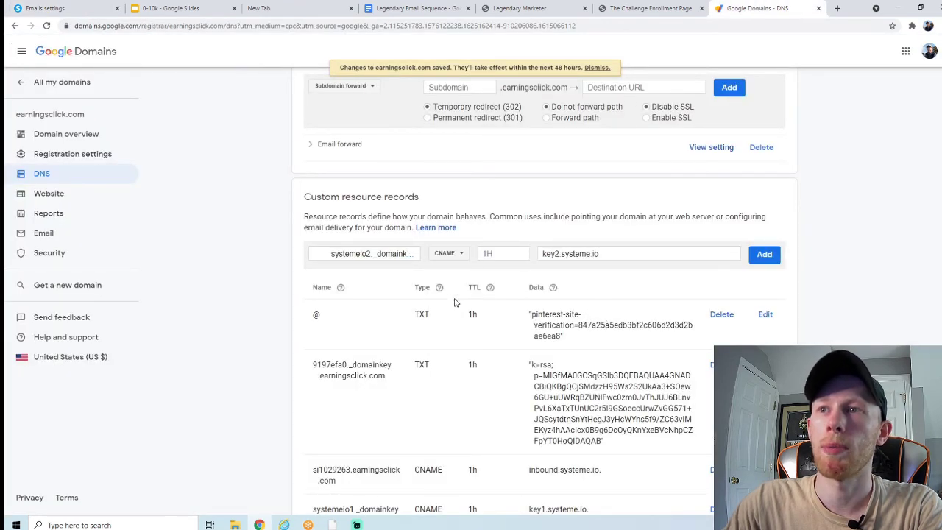
{"action": "left_click", "coordinate": [763, 261]}
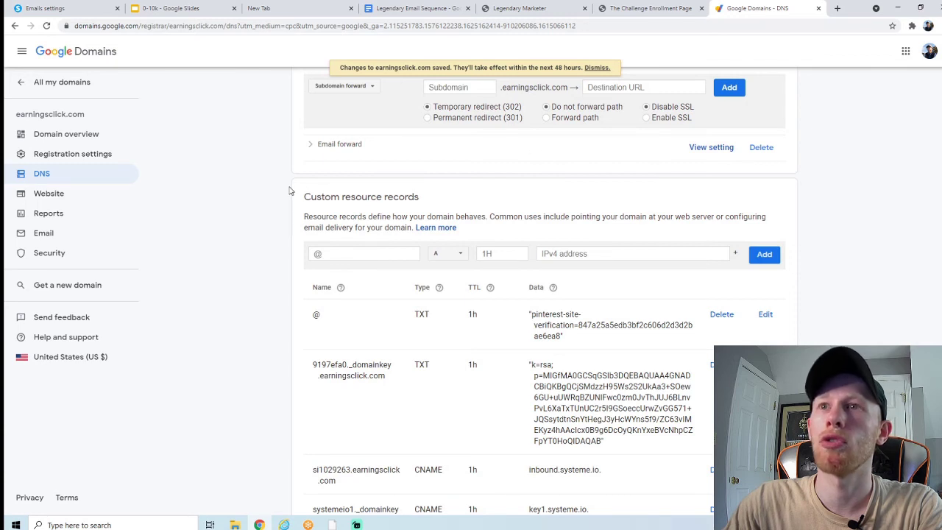
{"action": "scroll", "coordinate": [284, 184], "scroll_direction": "down", "scroll_amount": 2}
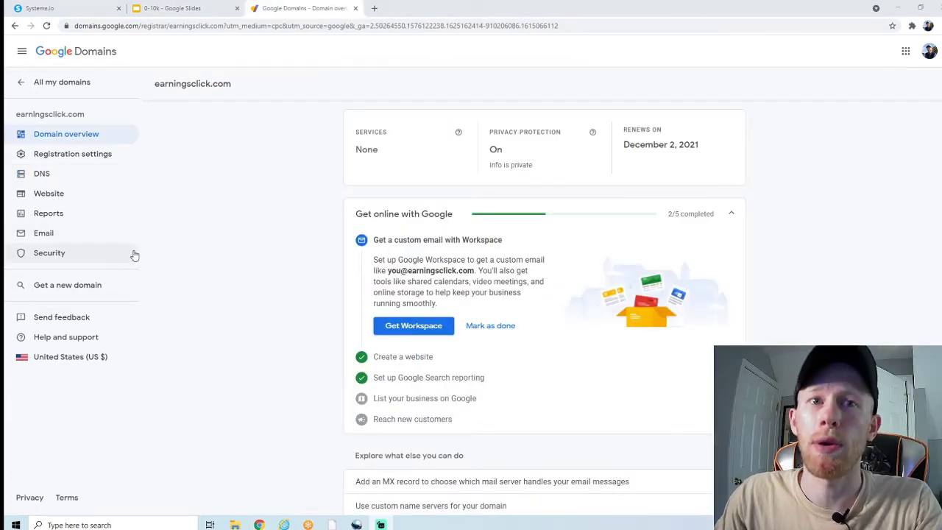
{"action": "left_click", "coordinate": [57, 235]}
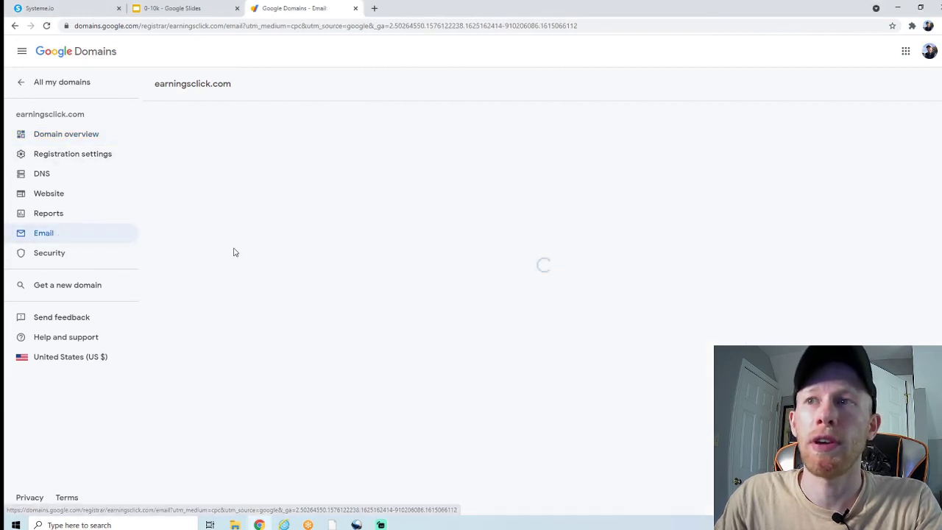
{"action": "scroll", "coordinate": [280, 252], "scroll_direction": "down", "scroll_amount": 3}
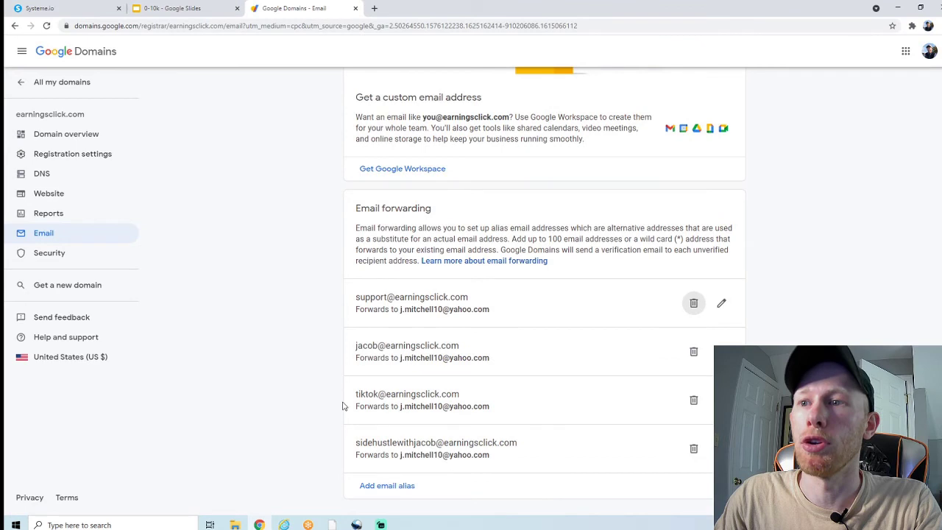
{"action": "left_click", "coordinate": [397, 492]}
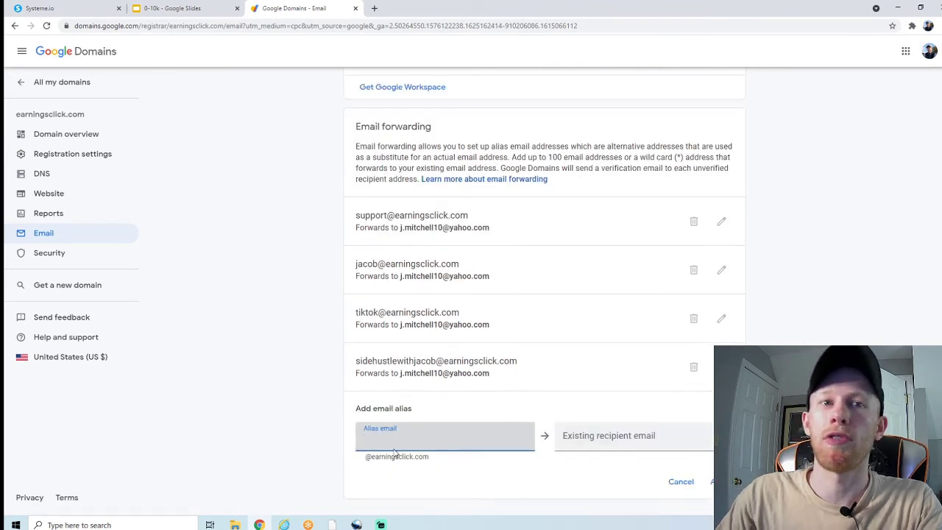
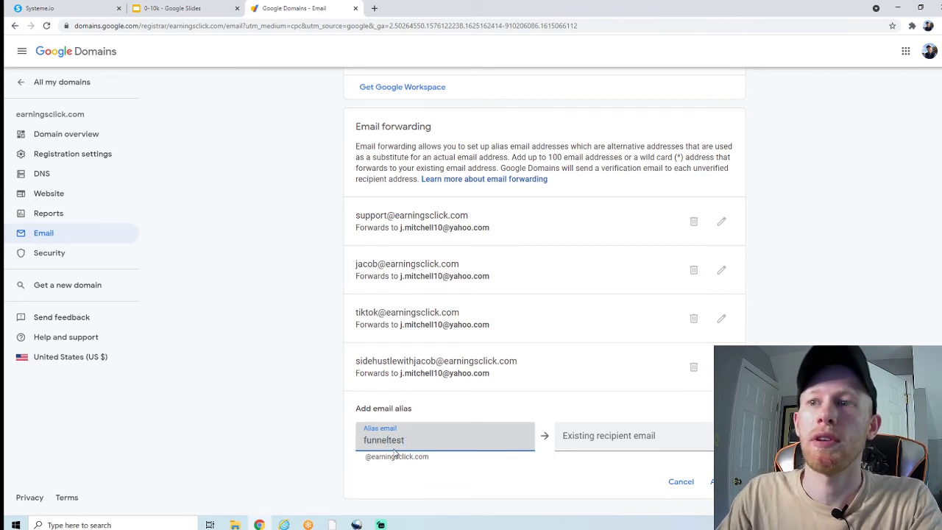
{"action": "left_click", "coordinate": [578, 437]}
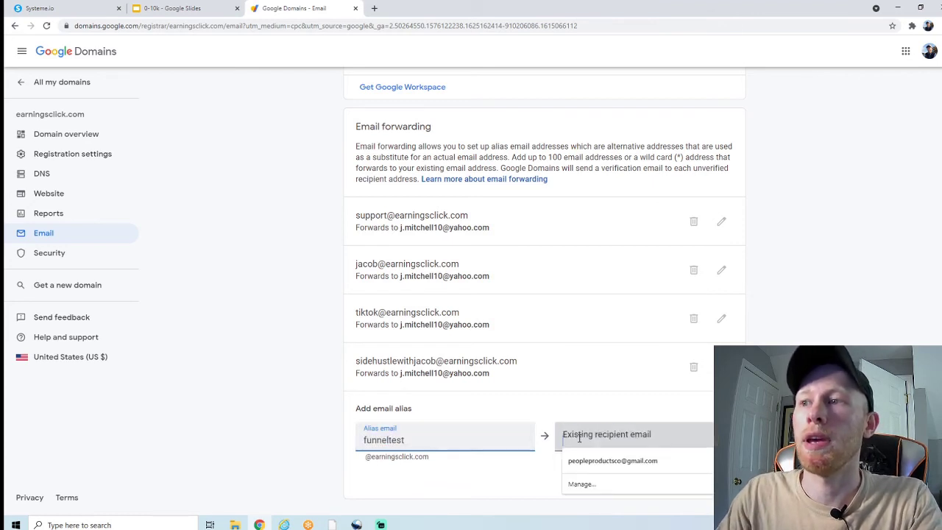
{"action": "left_click", "coordinate": [561, 471]}
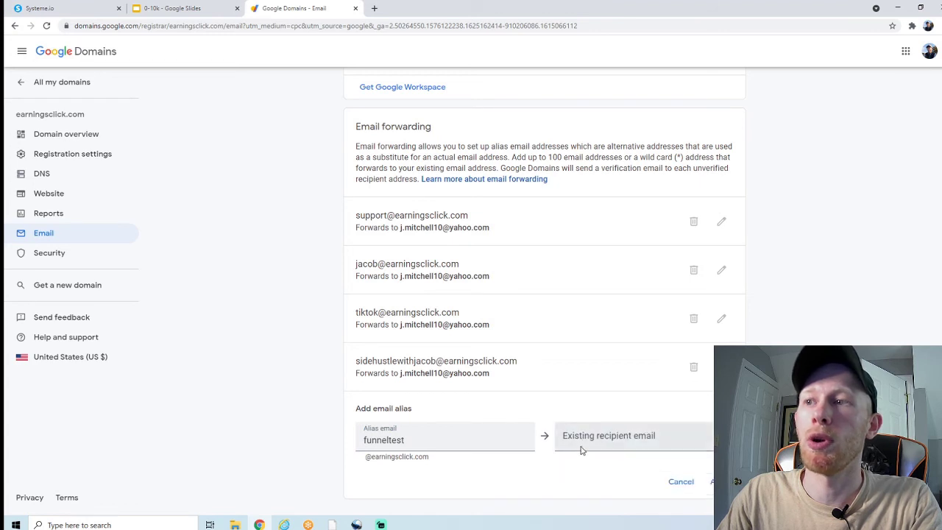
{"action": "left_click", "coordinate": [581, 439]}
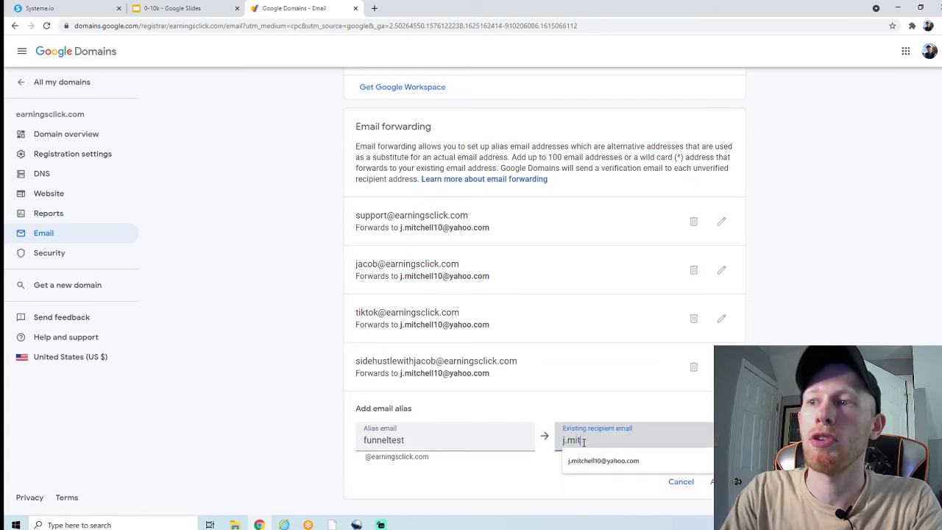
{"action": "left_click", "coordinate": [584, 461]}
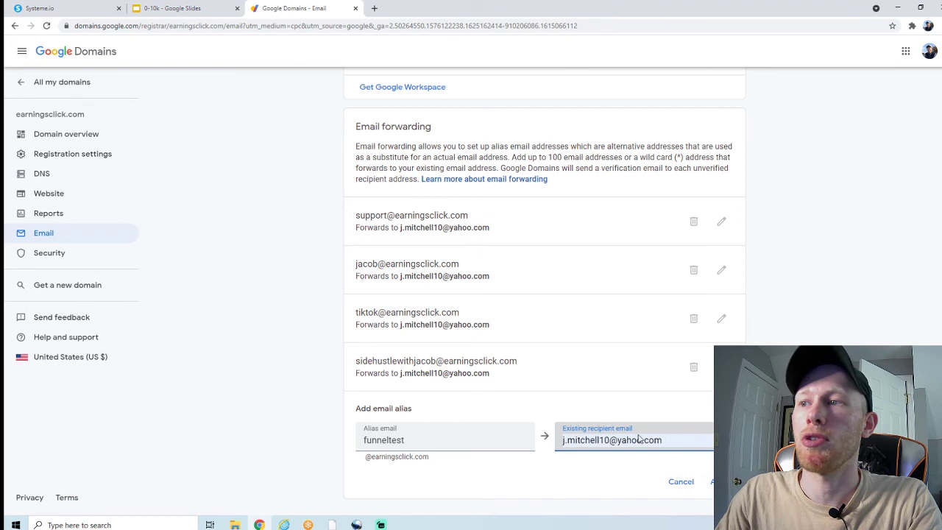
{"action": "left_click", "coordinate": [717, 481]}
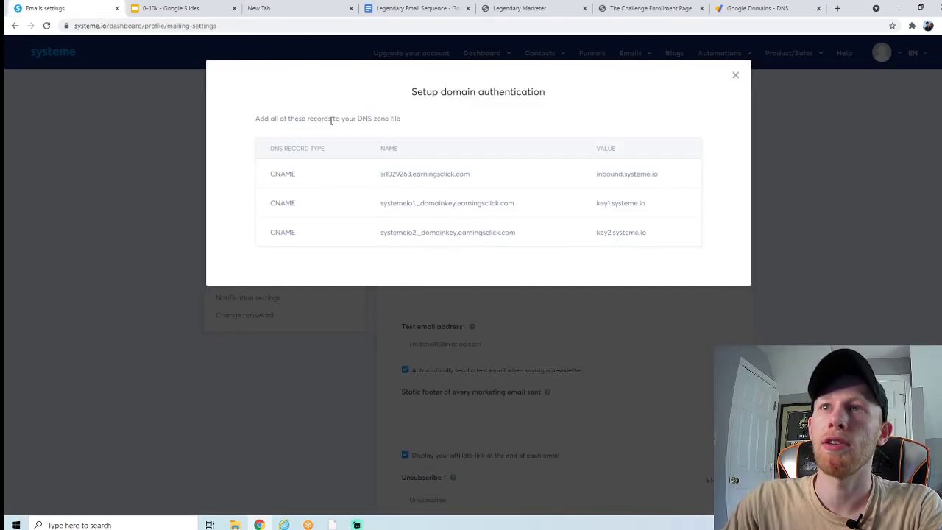
Step: Close the domain authentication dialog, leaving earningsclick.com listed as Pending
{"action": "left_click", "coordinate": [735, 75]}
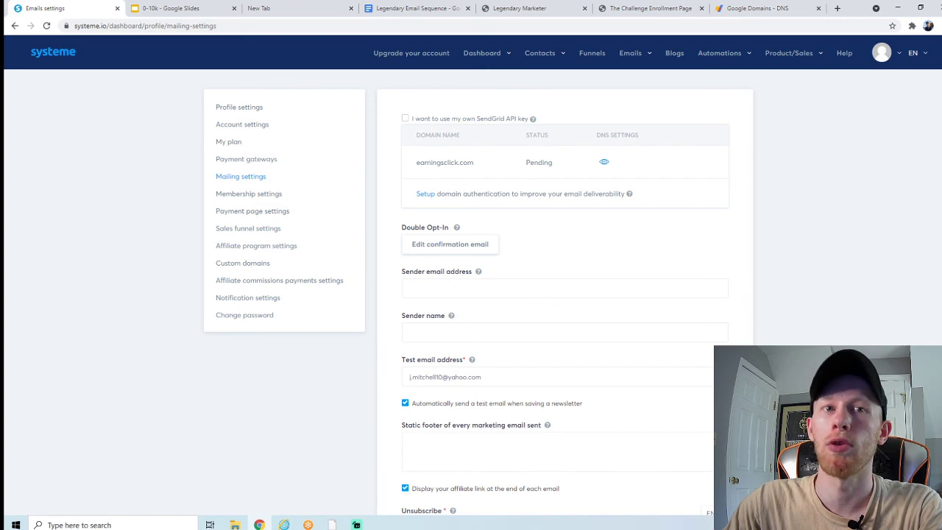
Step: Enter the sender email address and the sender's full name in mailing settings
{"action": "left_click", "coordinate": [441, 286]}
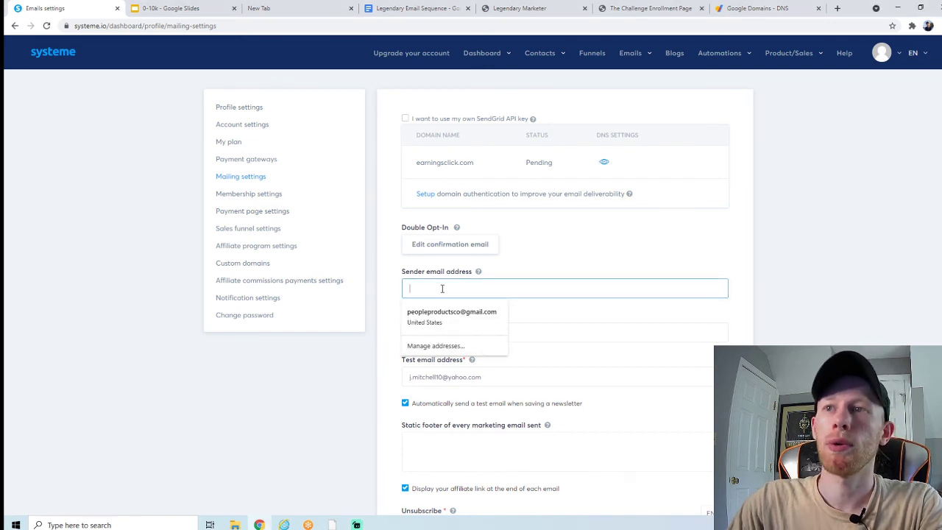
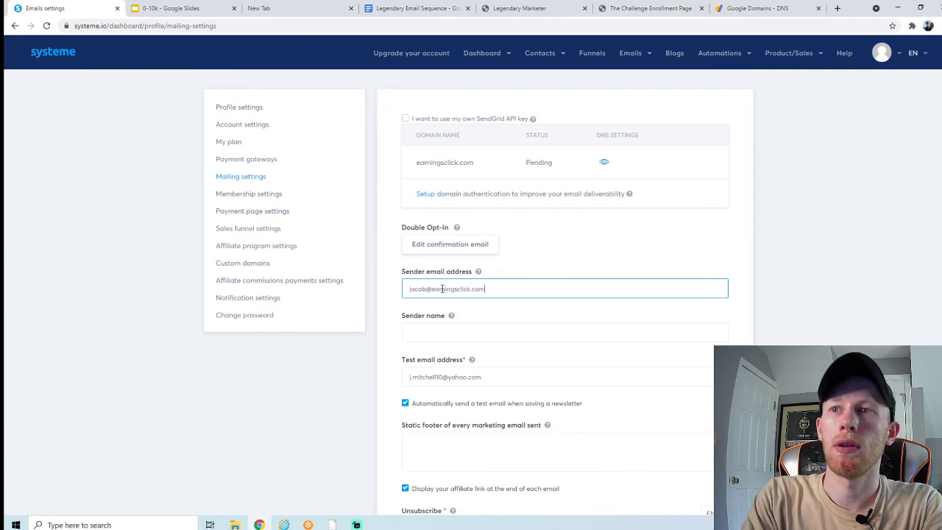
{"action": "left_click", "coordinate": [444, 328]}
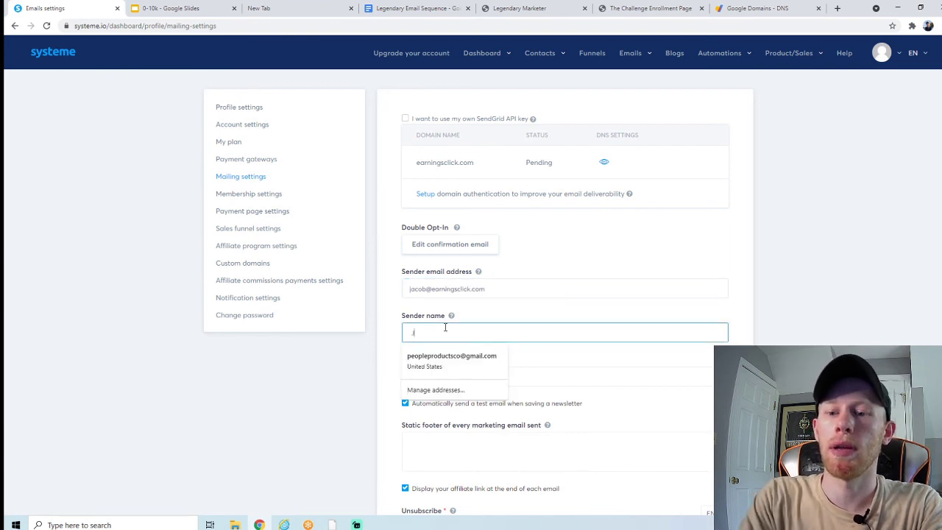
{"action": "left_click", "coordinate": [391, 307]}
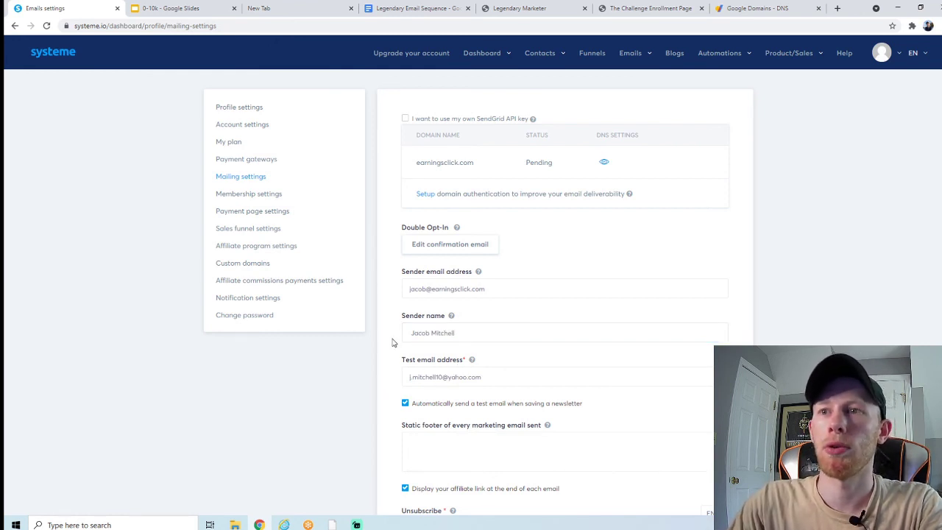
Step: Turn off displaying the affiliate link at the end of each email
{"action": "scroll", "coordinate": [385, 338], "scroll_direction": "down", "scroll_amount": 1}
{"action": "scroll", "coordinate": [386, 338], "scroll_direction": "down", "scroll_amount": 1}
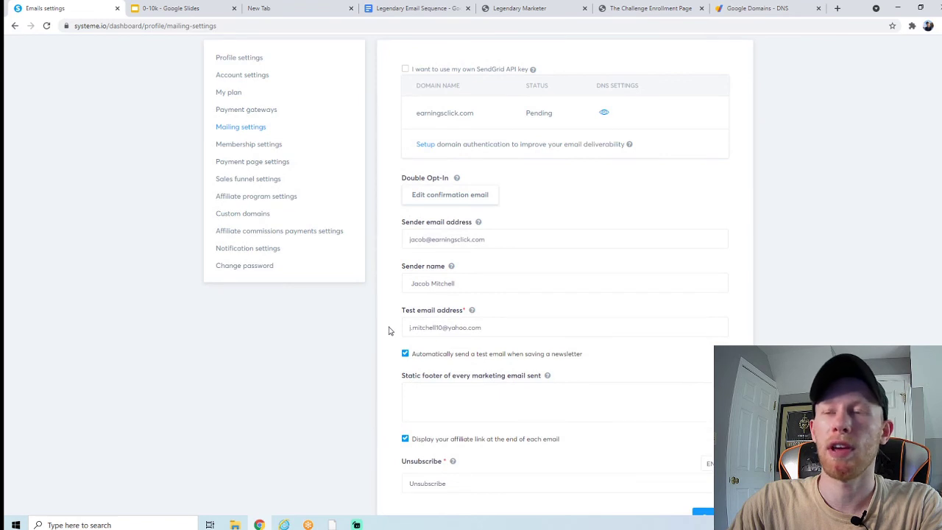
{"action": "scroll", "coordinate": [391, 330], "scroll_direction": "down", "scroll_amount": 1}
{"action": "scroll", "coordinate": [392, 297], "scroll_direction": "down", "scroll_amount": 1}
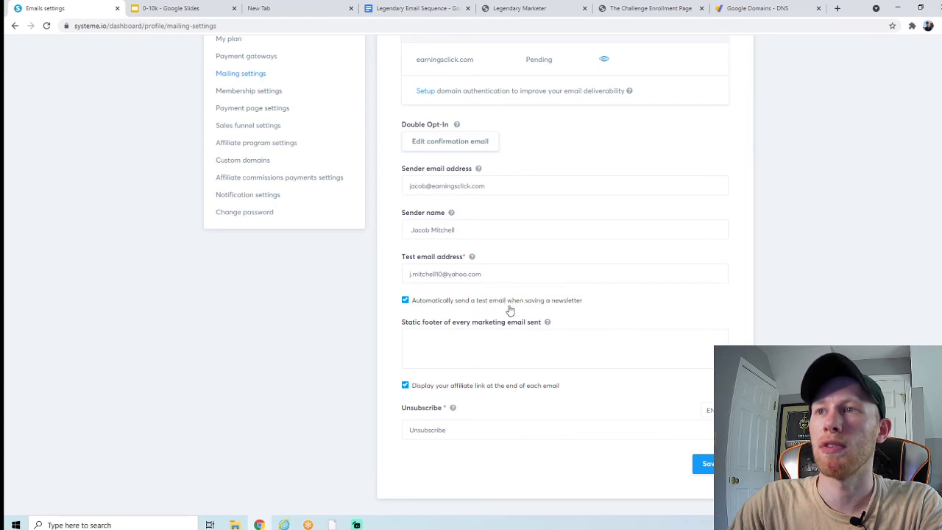
{"action": "left_click", "coordinate": [437, 391]}
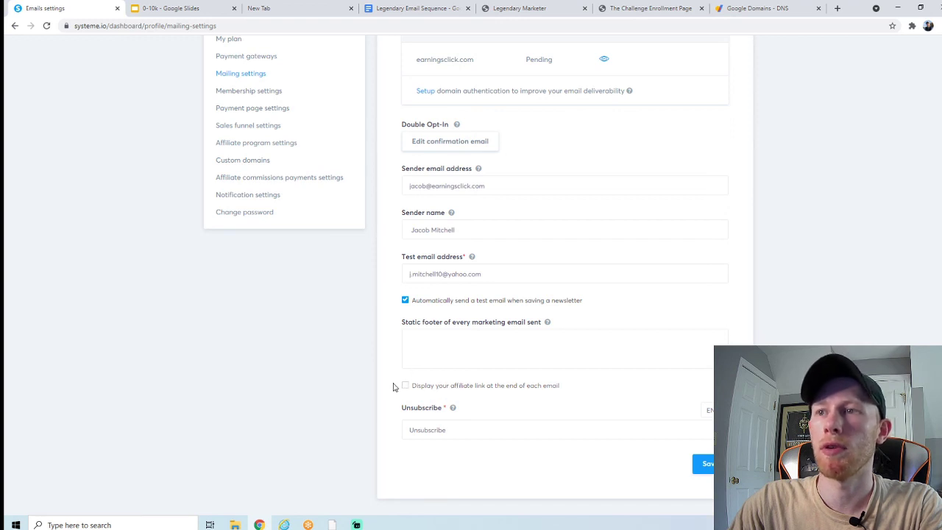
{"action": "scroll", "coordinate": [394, 388], "scroll_direction": "up", "scroll_amount": 3}
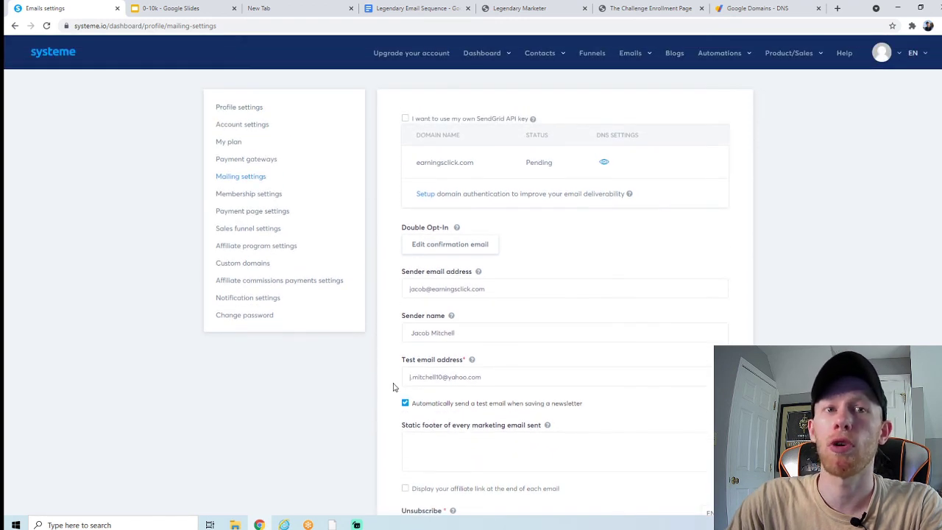